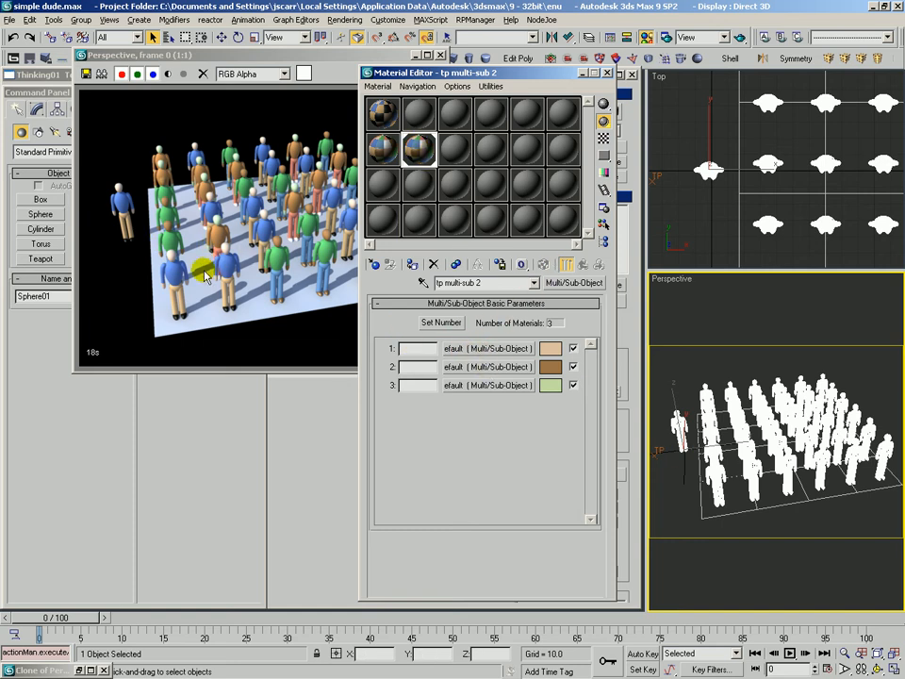
Step: Assign a TP Variation Texmap to the diffuse channel of the jacket material in the first sub-material
{"action": "left_click", "coordinate": [471, 349]}
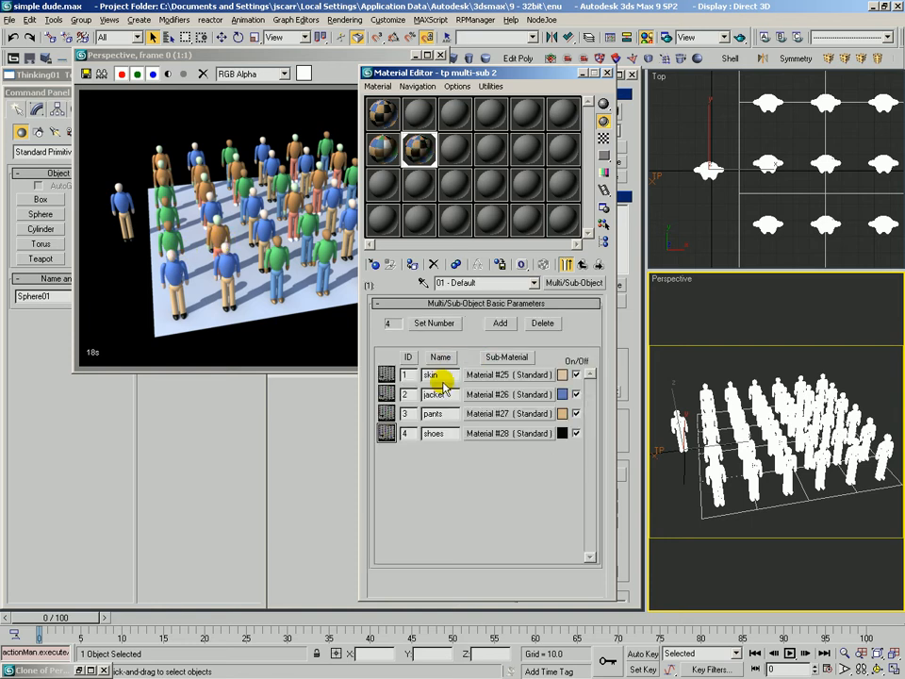
{"action": "left_click", "coordinate": [490, 394]}
{"action": "left_click", "coordinate": [472, 392]}
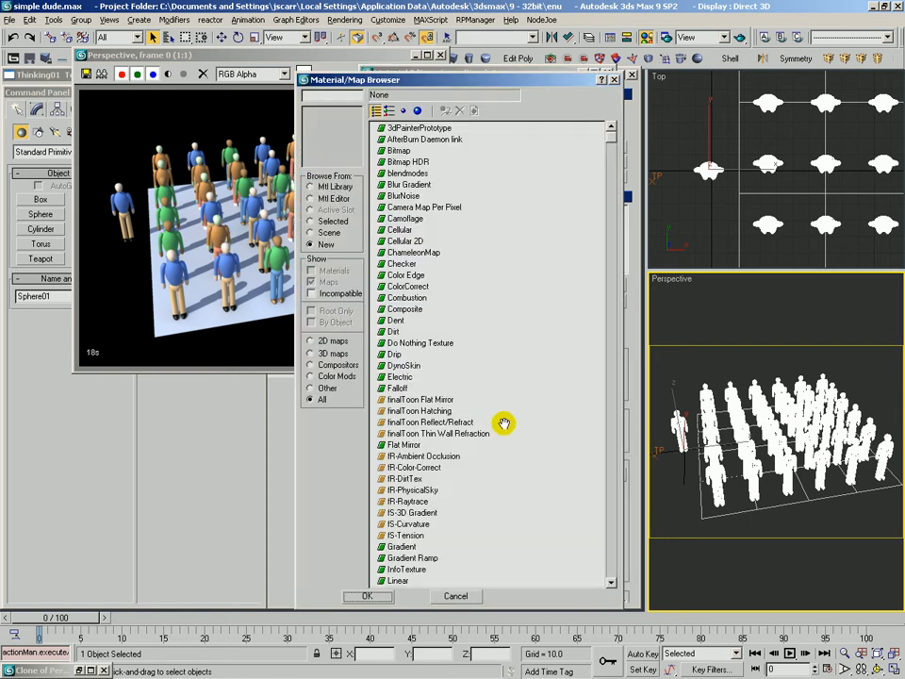
{"action": "left_click", "coordinate": [611, 573]}
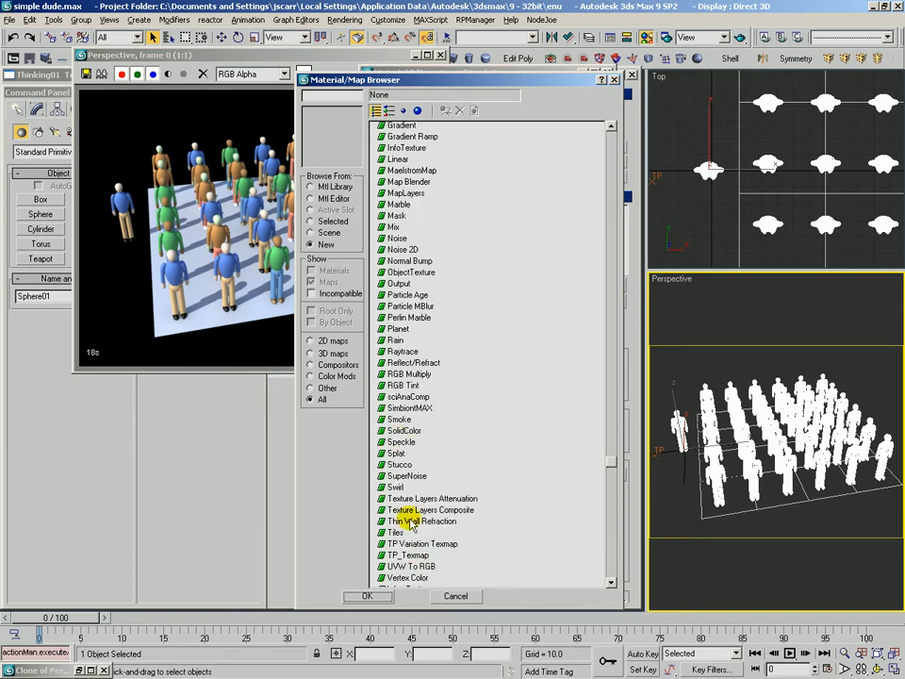
{"action": "left_click", "coordinate": [412, 544]}
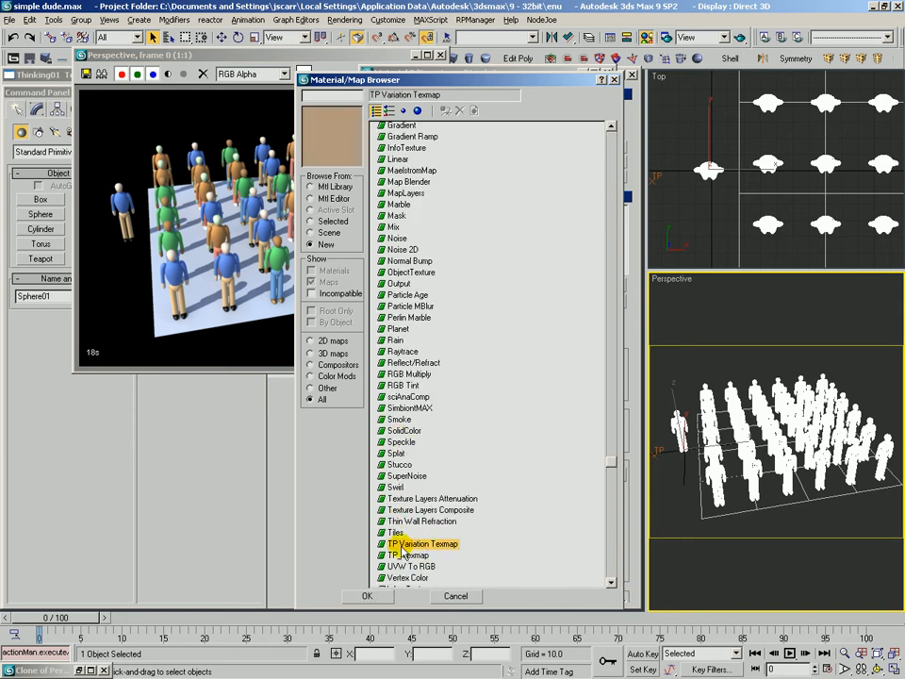
{"action": "double_click", "coordinate": [412, 545]}
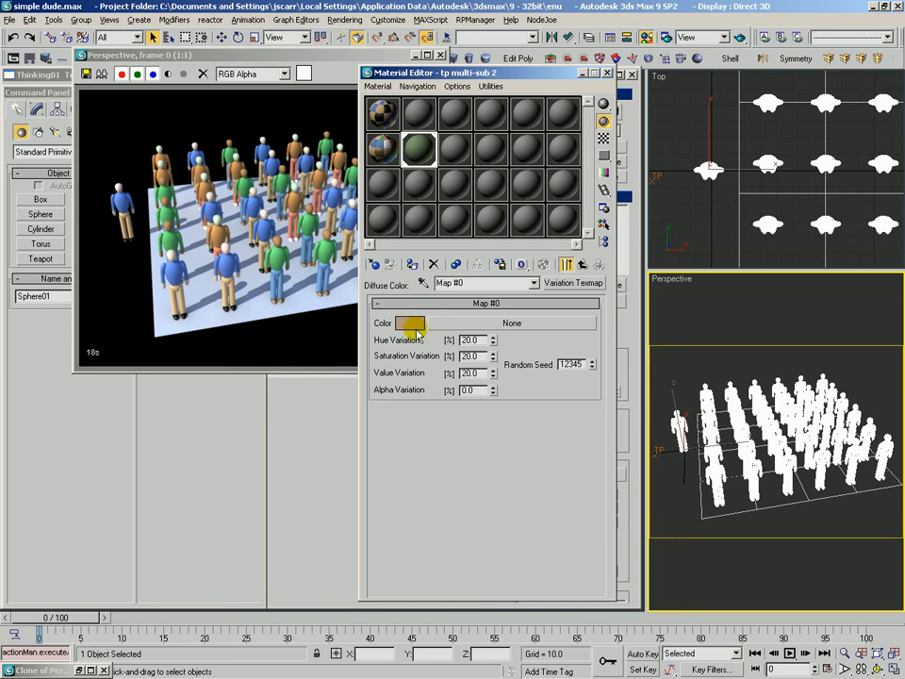
Step: Set the first jacket's variation map color to bright red and its random seed to 12445
{"action": "left_click", "coordinate": [409, 322]}
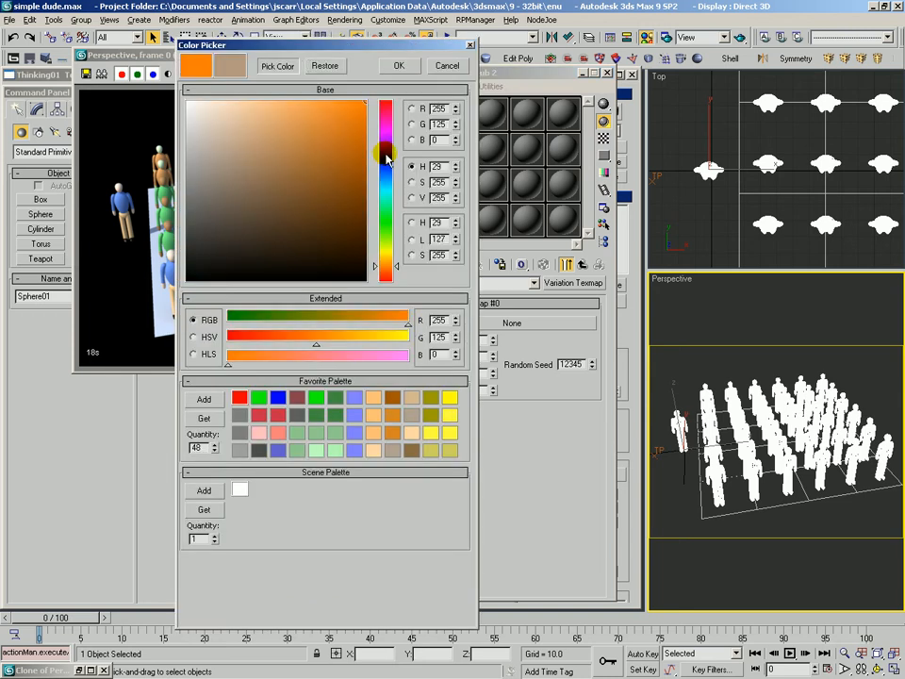
{"action": "left_click_drag", "start_coordinate": [385, 152], "coordinate": [384, 72]}
{"action": "left_click", "coordinate": [399, 65]}
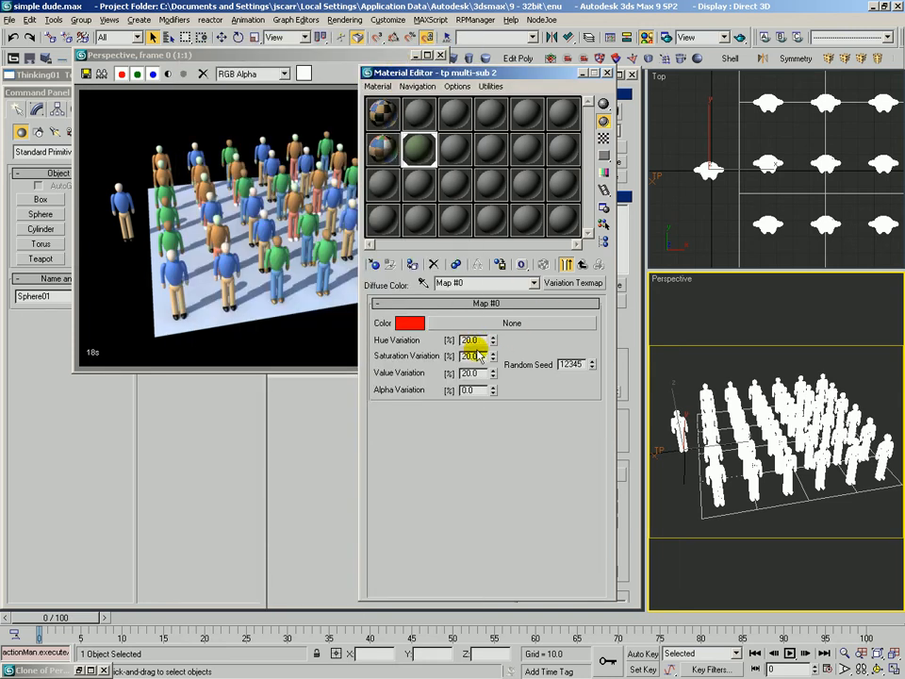
{"action": "left_click_drag", "start_coordinate": [590, 367], "coordinate": [580, 297]}
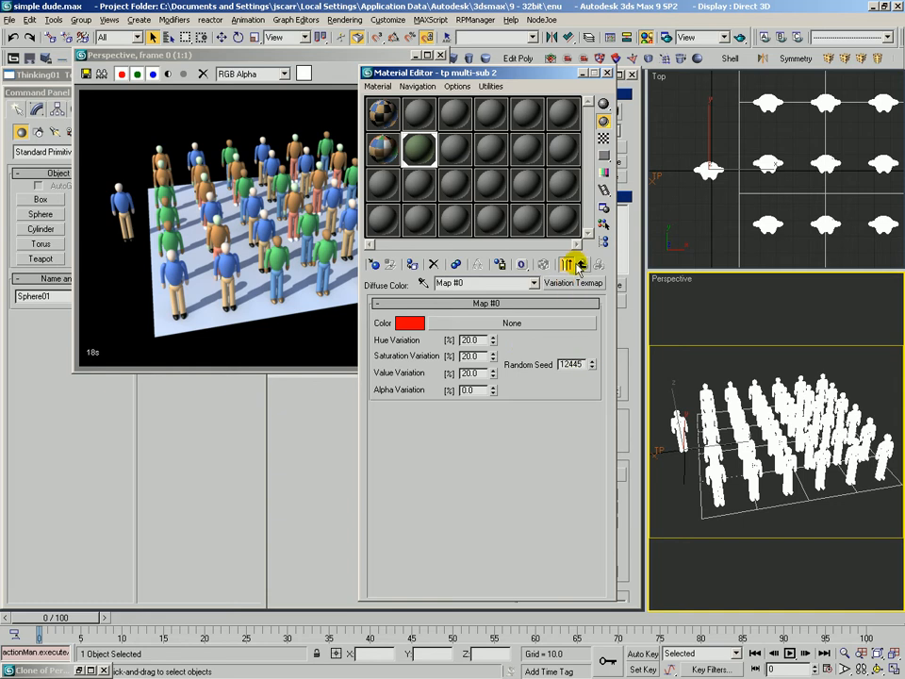
{"action": "left_click", "coordinate": [581, 264]}
{"action": "left_click", "coordinate": [580, 264]}
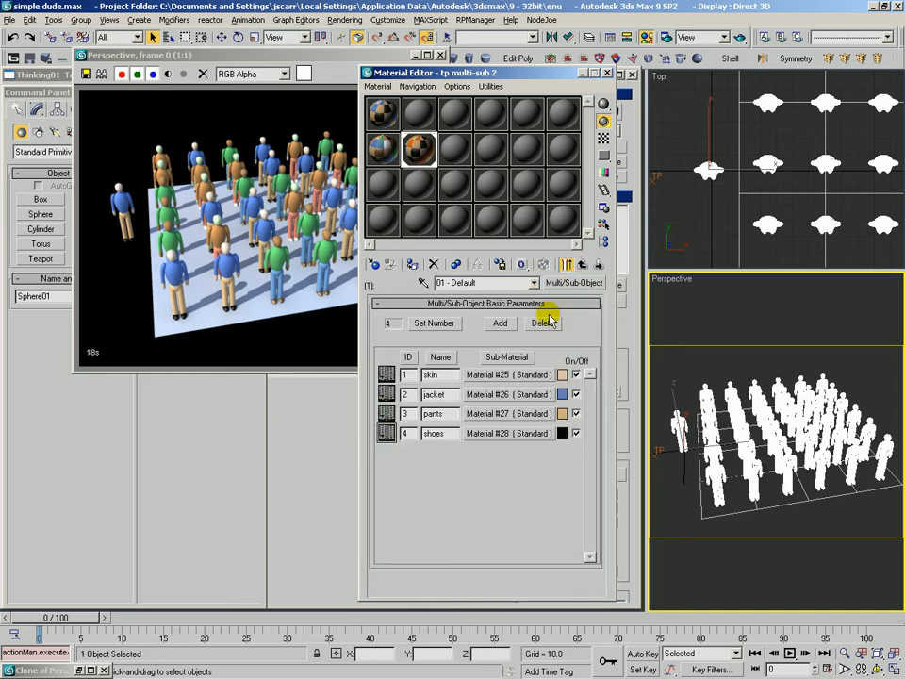
Step: Change the first sub-material's jacket diffuse color to red to match its variation map
{"action": "left_click", "coordinate": [486, 398]}
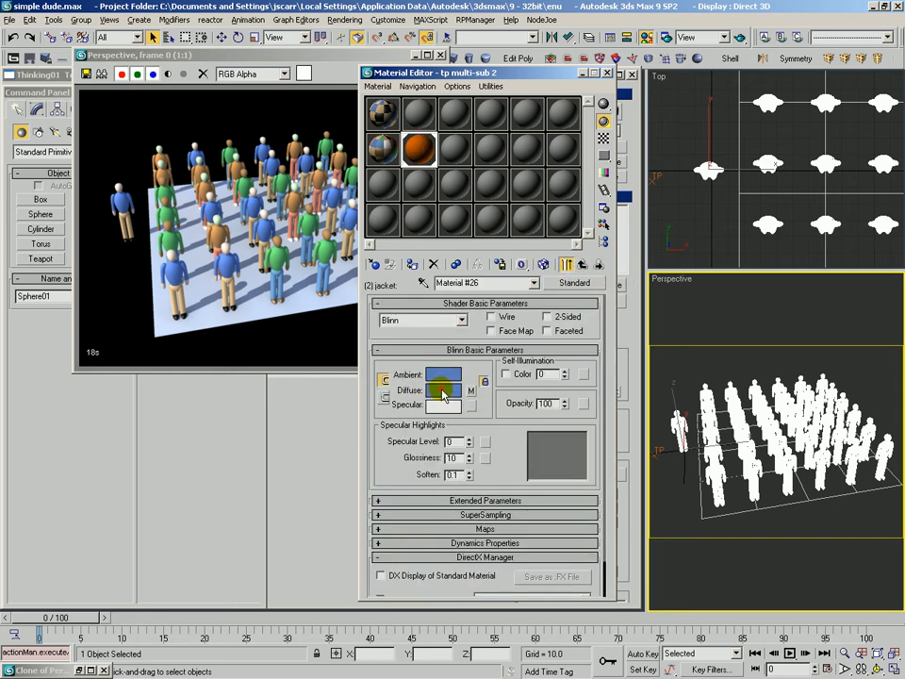
{"action": "left_click", "coordinate": [443, 389]}
{"action": "left_click", "coordinate": [400, 85]}
{"action": "left_click", "coordinate": [397, 62]}
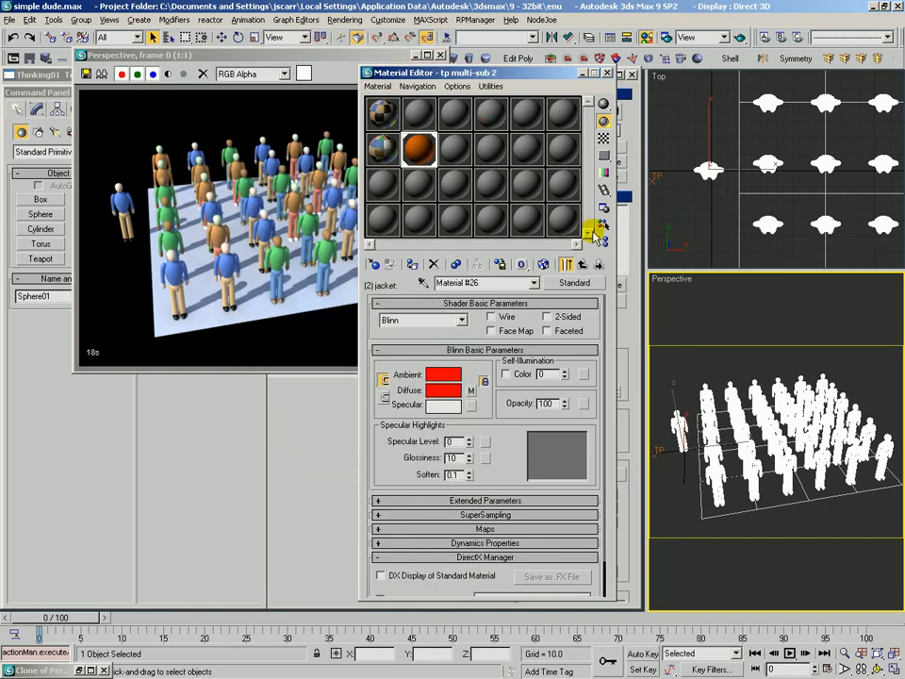
{"action": "left_click", "coordinate": [582, 264]}
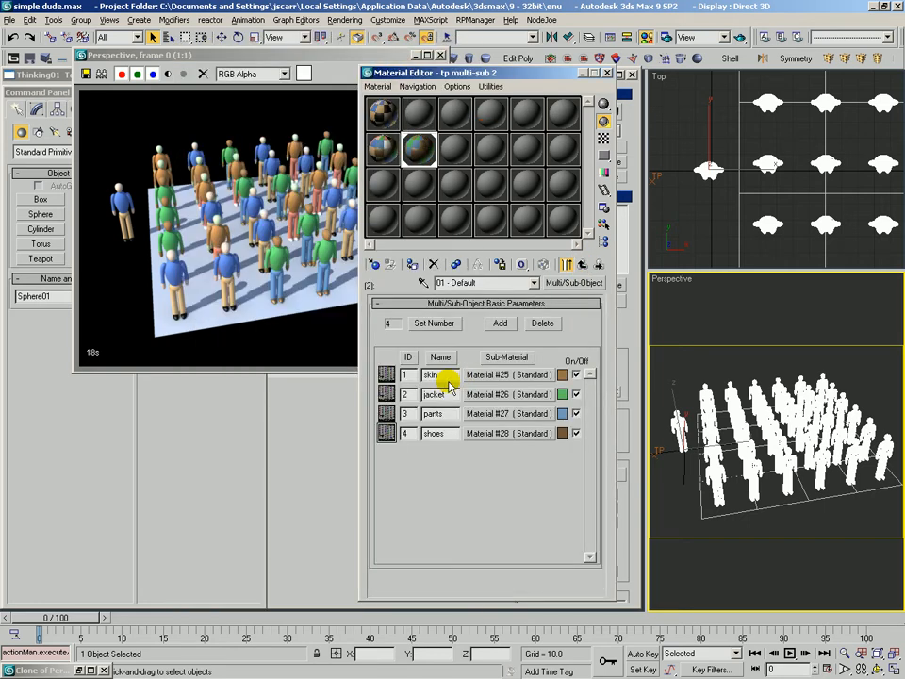
Step: Set the second sub-material's jacket diffuse color to bright green and assign a TP Variation Texmap to its diffuse channel
{"action": "left_click", "coordinate": [483, 394]}
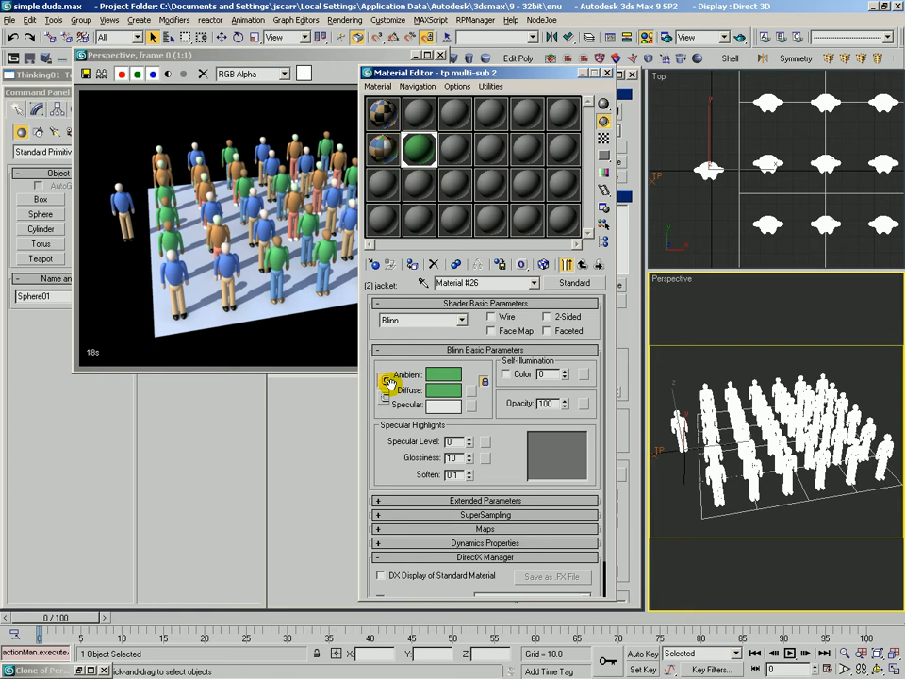
{"action": "left_click", "coordinate": [435, 394]}
{"action": "left_click", "coordinate": [397, 66]}
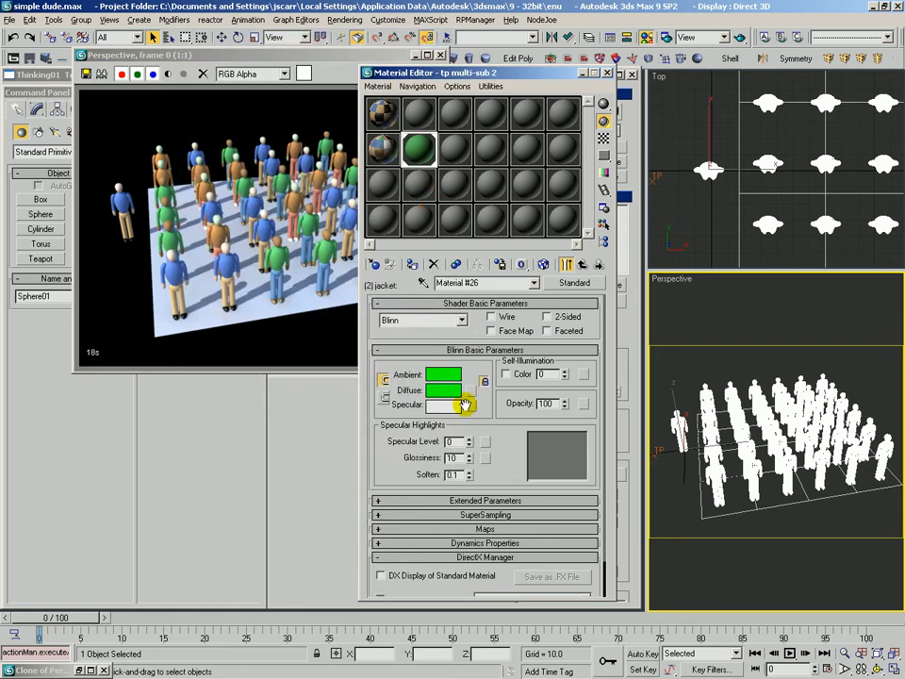
{"action": "left_click", "coordinate": [471, 396]}
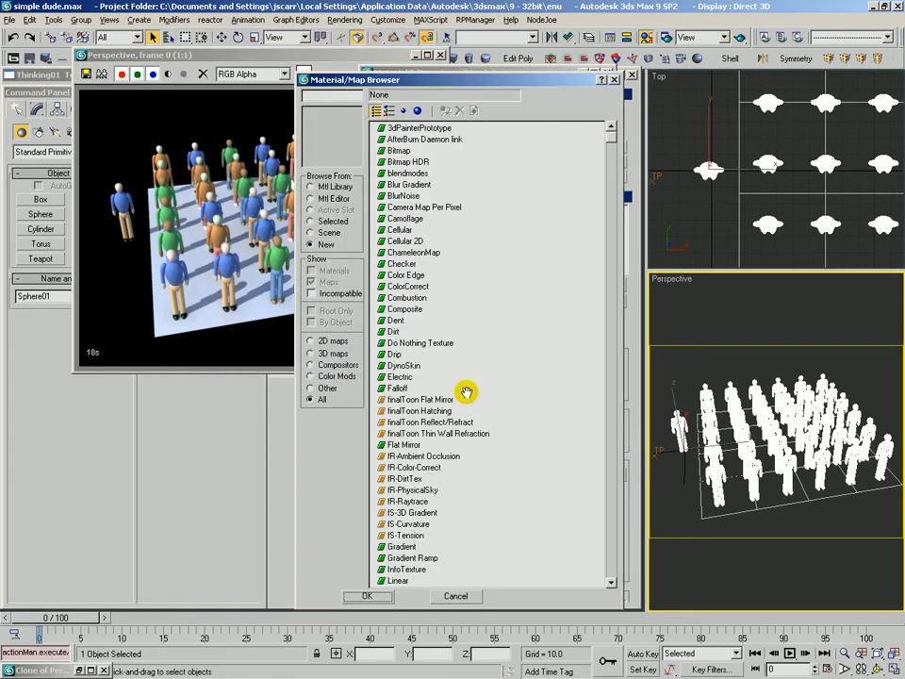
{"action": "left_click", "coordinate": [607, 558]}
{"action": "left_click", "coordinate": [607, 558]}
{"action": "left_click", "coordinate": [420, 403]}
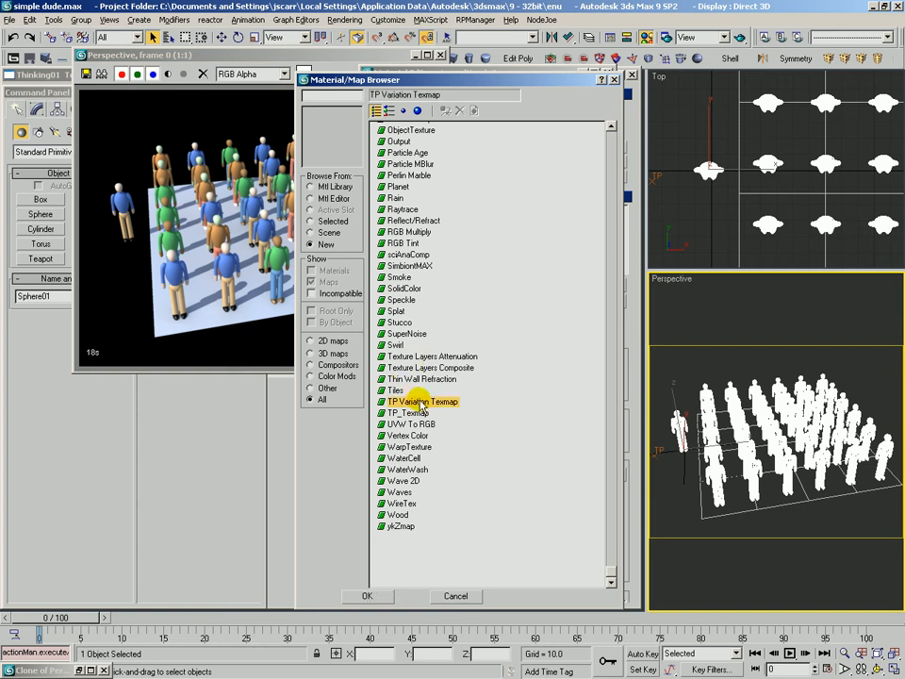
{"action": "double_click", "coordinate": [420, 403]}
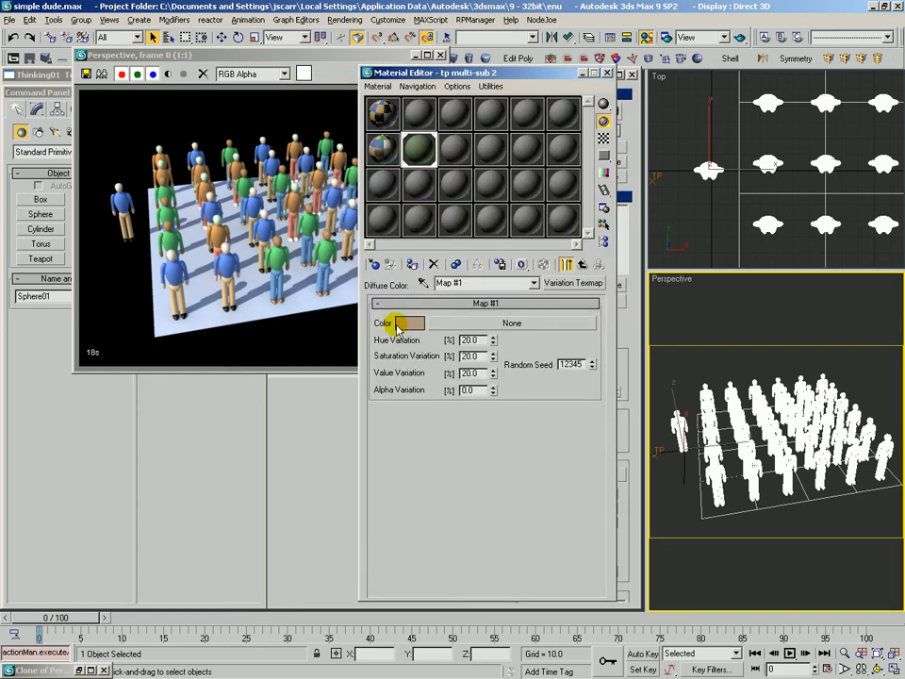
Step: Set the second jacket's variation map color to bright green and its random seed to 12590
{"action": "left_click", "coordinate": [400, 326]}
{"action": "left_click_drag", "start_coordinate": [311, 214], "coordinate": [375, 101]}
{"action": "left_click_drag", "start_coordinate": [386, 256], "coordinate": [390, 215]}
{"action": "left_click", "coordinate": [399, 65]}
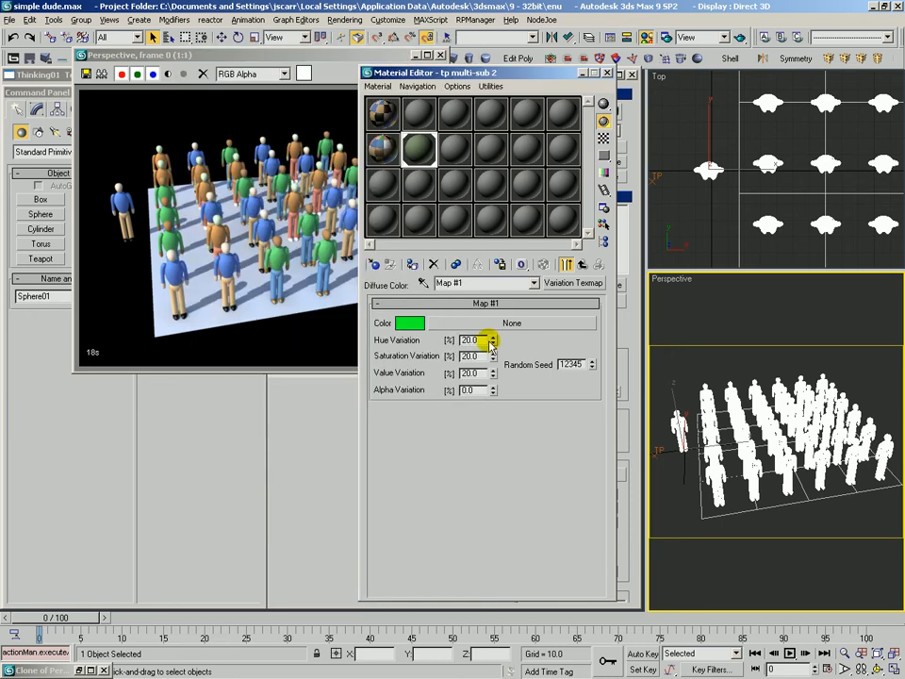
{"action": "double_click", "coordinate": [572, 364]}
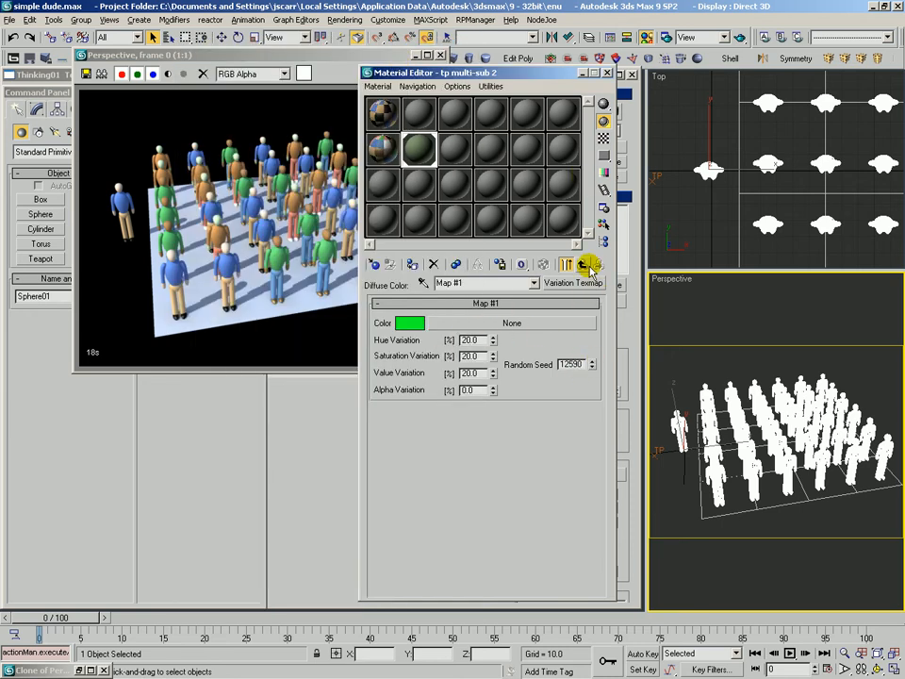
{"action": "left_click", "coordinate": [581, 264]}
{"action": "left_click", "coordinate": [579, 264]}
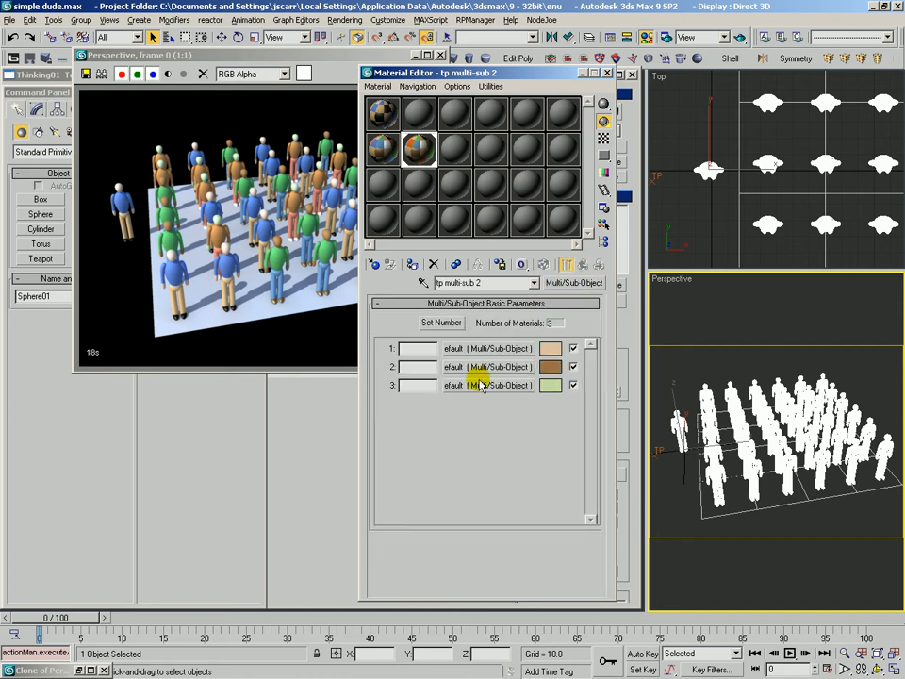
Step: Set the third sub-material's jacket diffuse color to blue (RGB 0, 150, 255) and assign a TP Variation Texmap to its diffuse channel
{"action": "left_click_drag", "start_coordinate": [469, 383], "coordinate": [323, 267]}
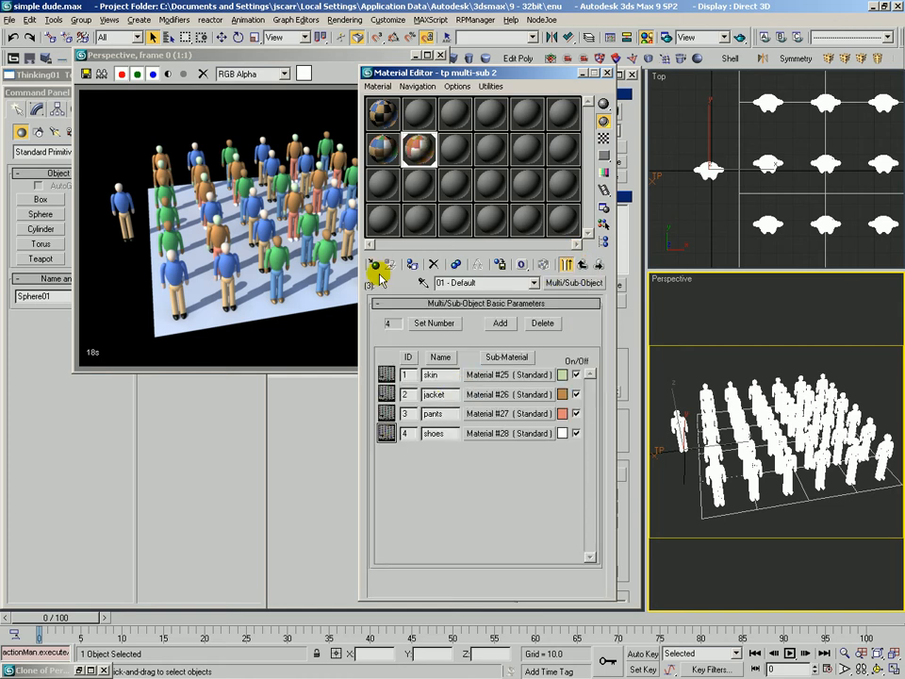
{"action": "left_click", "coordinate": [486, 394]}
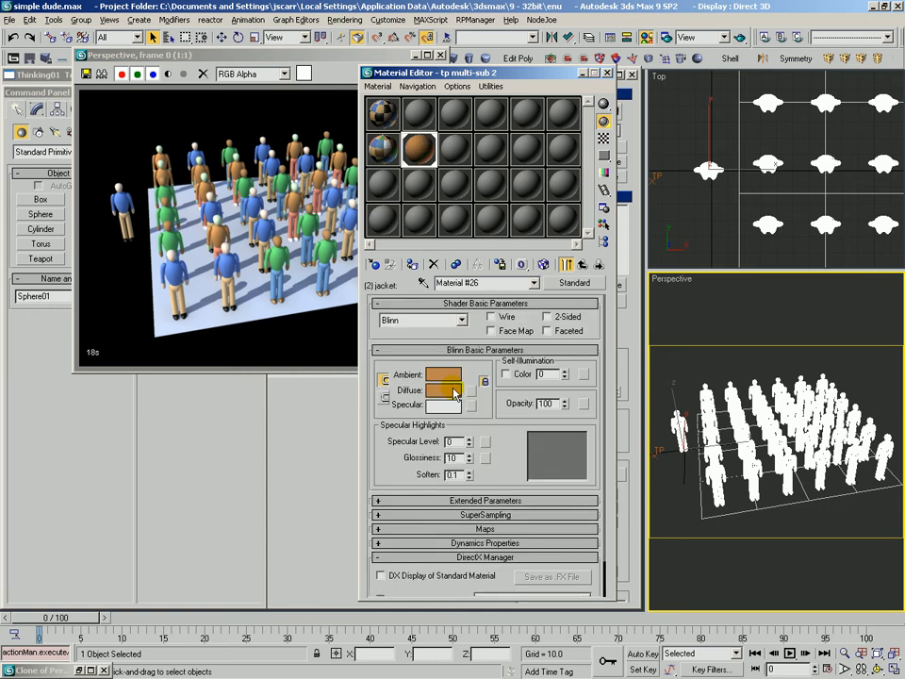
{"action": "left_click", "coordinate": [440, 394]}
{"action": "left_click_drag", "start_coordinate": [384, 218], "coordinate": [378, 178]}
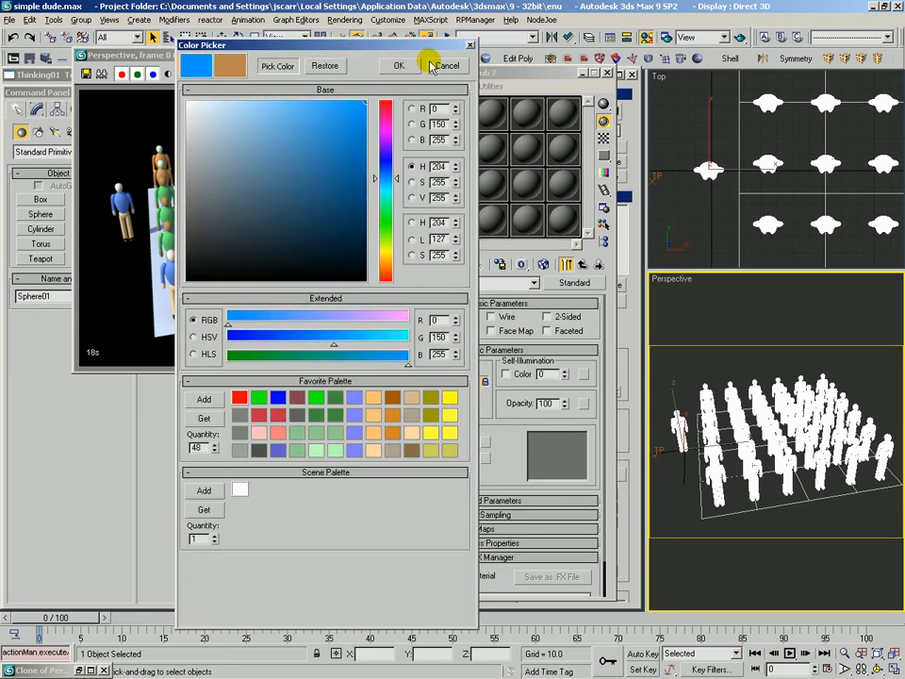
{"action": "left_click", "coordinate": [399, 65]}
{"action": "left_click", "coordinate": [467, 393]}
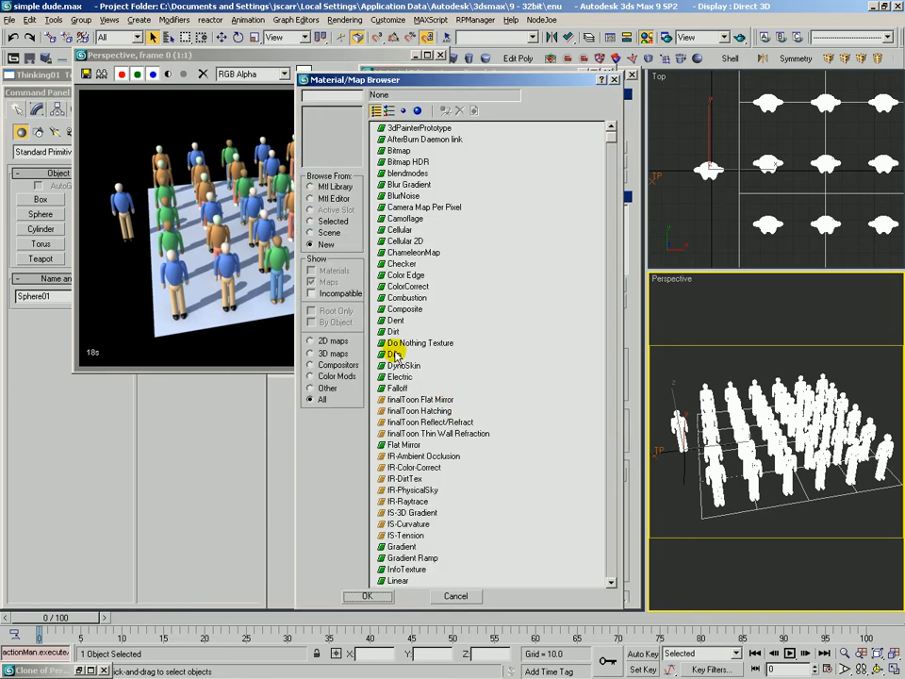
{"action": "left_click", "coordinate": [610, 555]}
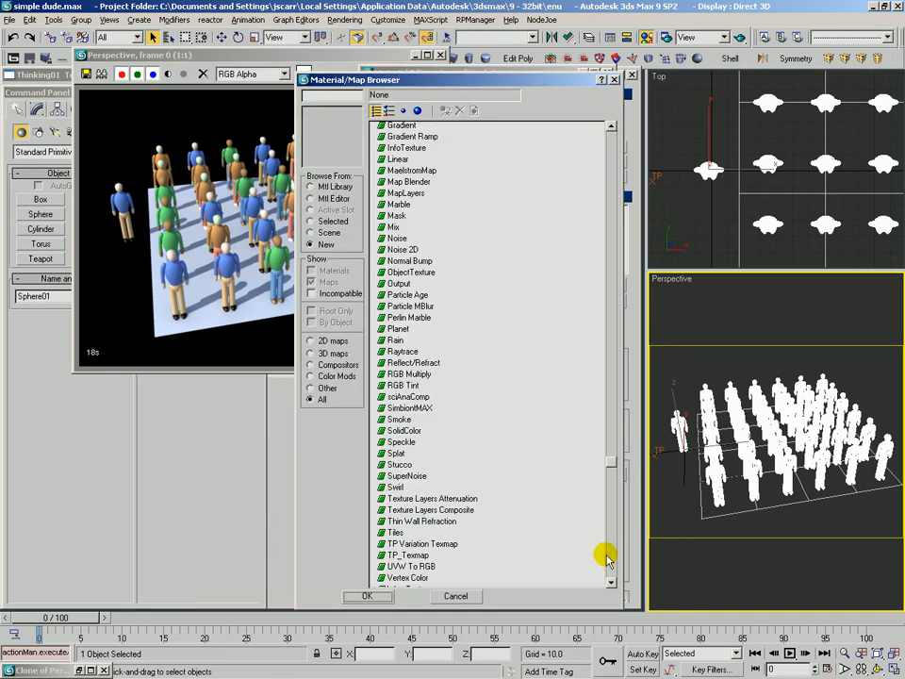
{"action": "double_click", "coordinate": [415, 543]}
Step: Set the third jacket's variation map color to blue (RGB 0, 144, 255) and return to the top-level material
{"action": "left_click", "coordinate": [407, 322]}
{"action": "left_click_drag", "start_coordinate": [386, 268], "coordinate": [384, 178]}
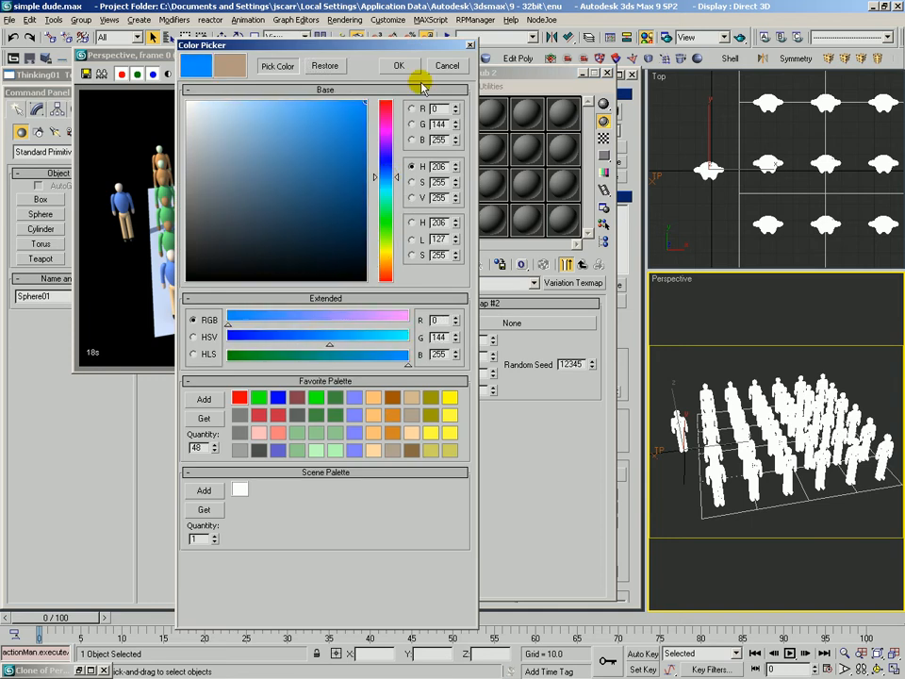
{"action": "left_click", "coordinate": [399, 65]}
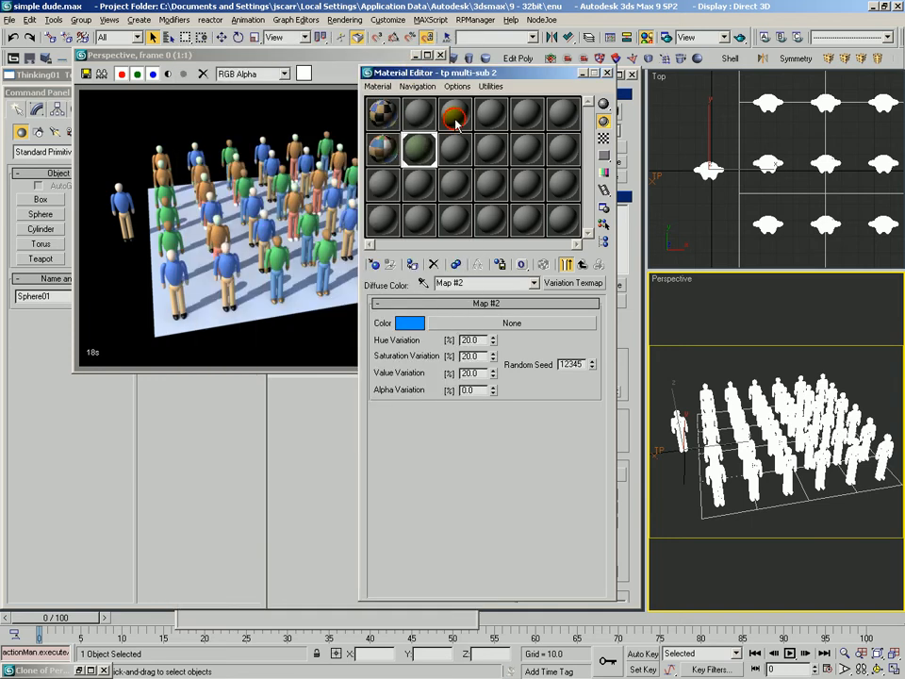
{"action": "left_click", "coordinate": [581, 264]}
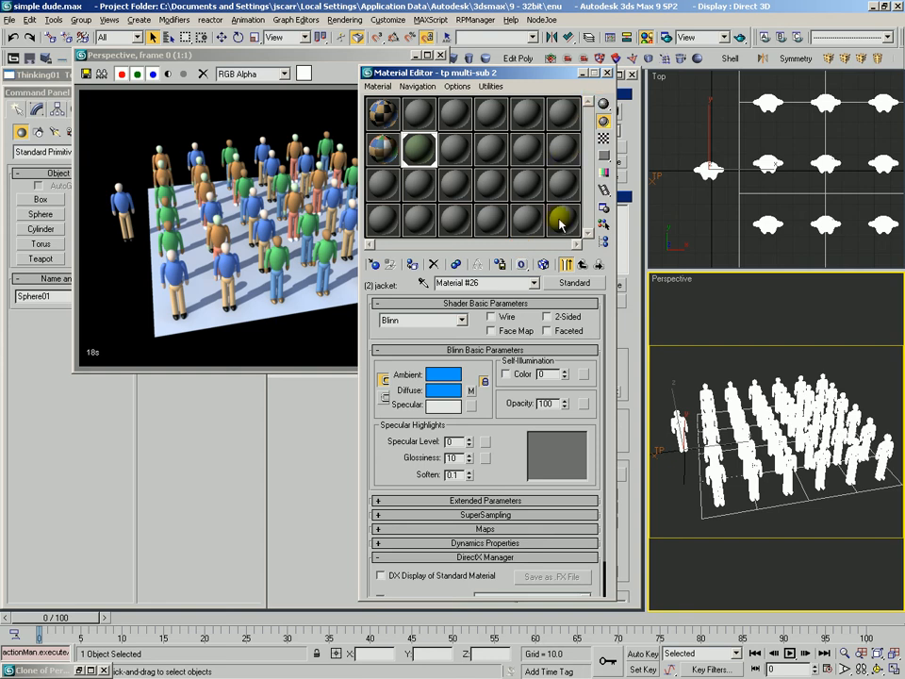
{"action": "left_click", "coordinate": [582, 264]}
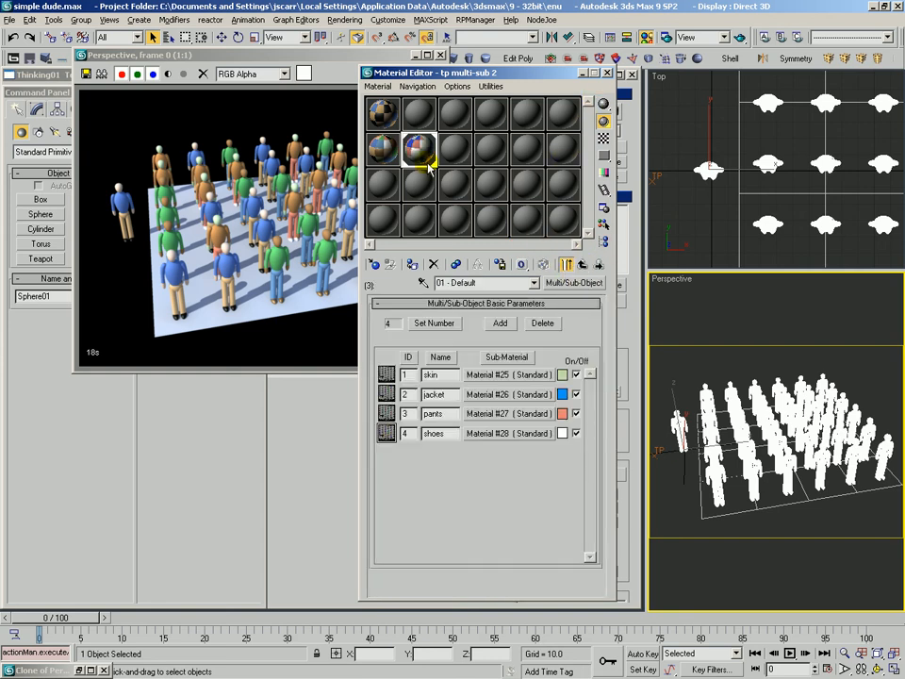
{"action": "left_click", "coordinate": [582, 264]}
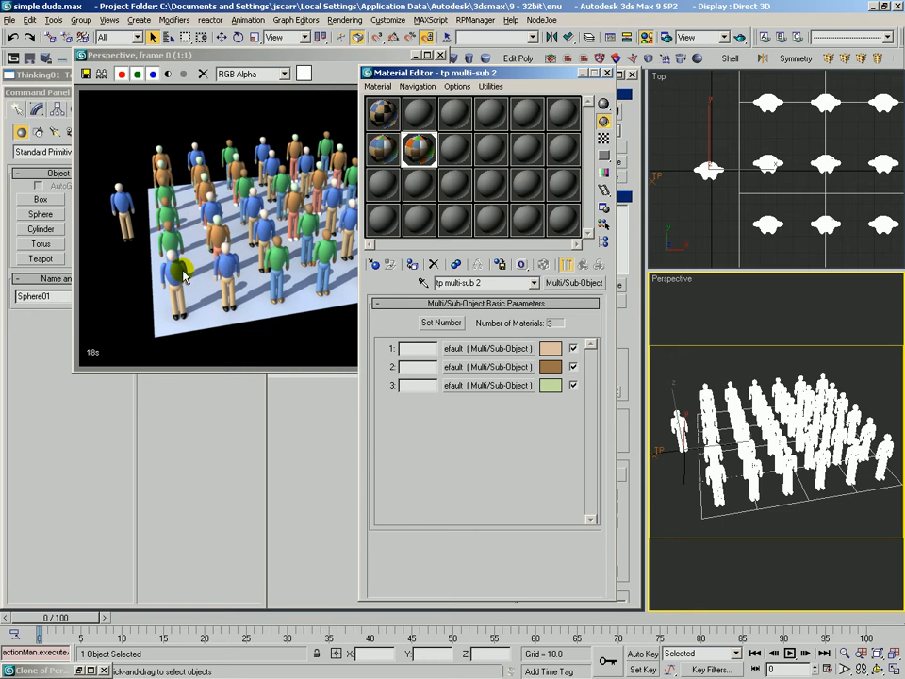
Step: In the Thinking Particles setup, expose the Vertex Color input on the Geom Instance node and wire MatterWaves' Born Particle output into it
{"action": "left_click_drag", "start_coordinate": [582, 75], "coordinate": [633, 80]}
{"action": "left_click", "coordinate": [657, 79]}
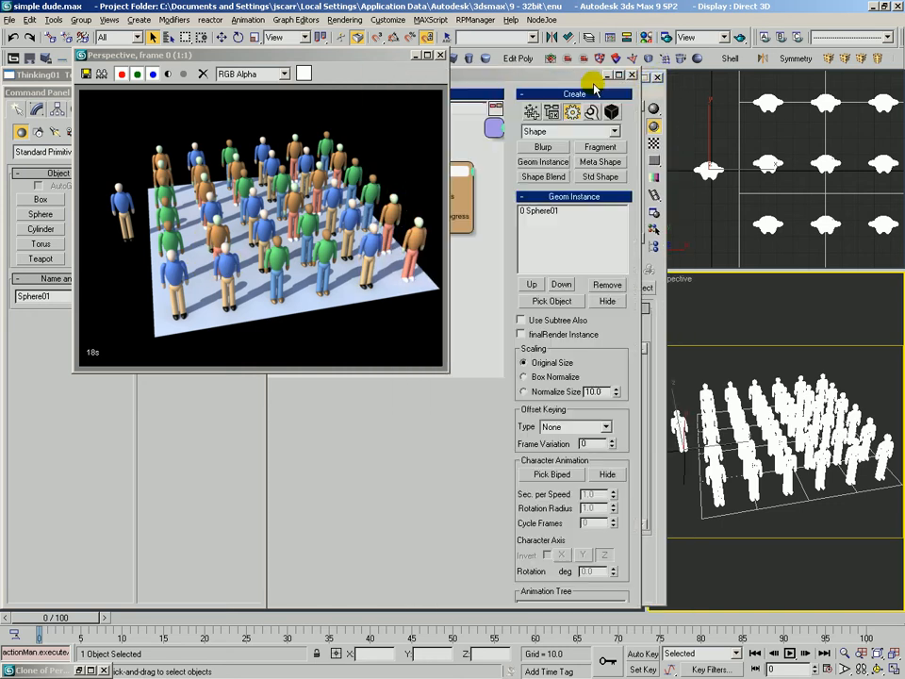
{"action": "left_click", "coordinate": [487, 75]}
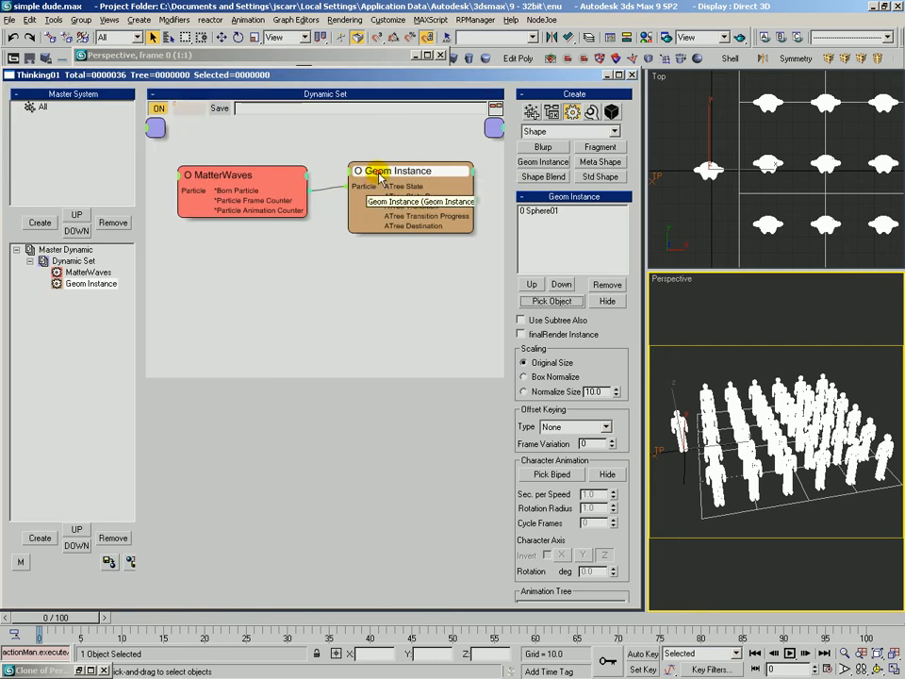
{"action": "left_click", "coordinate": [357, 185]}
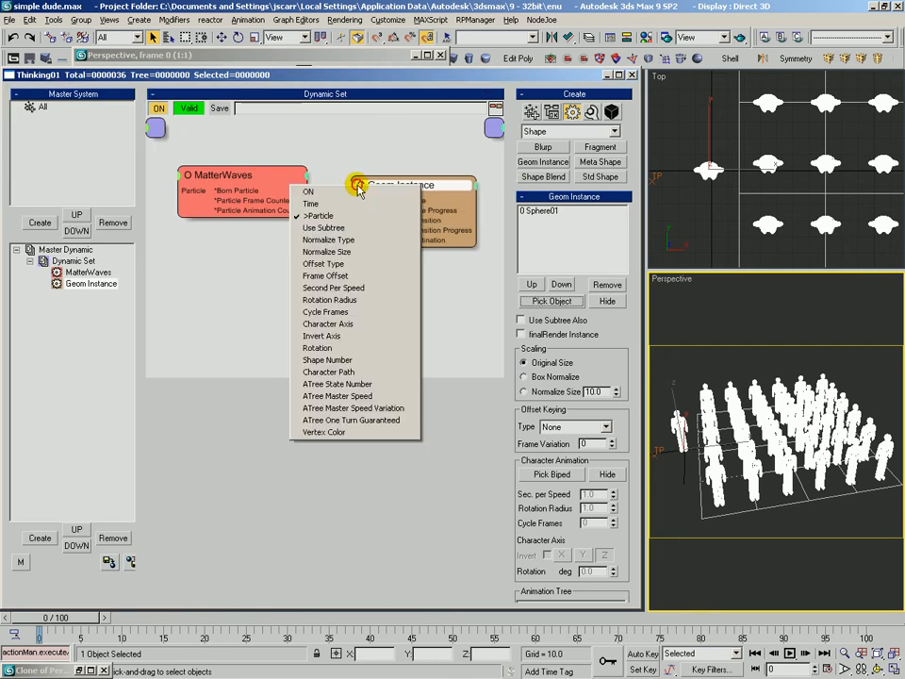
{"action": "left_click", "coordinate": [326, 433]}
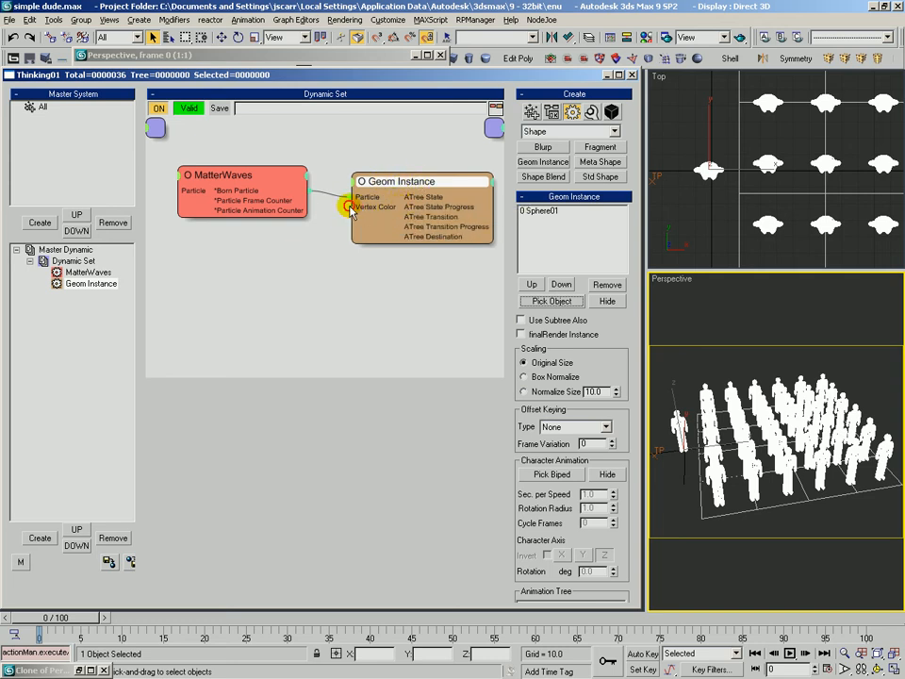
{"action": "left_click_drag", "start_coordinate": [317, 195], "coordinate": [295, 193]}
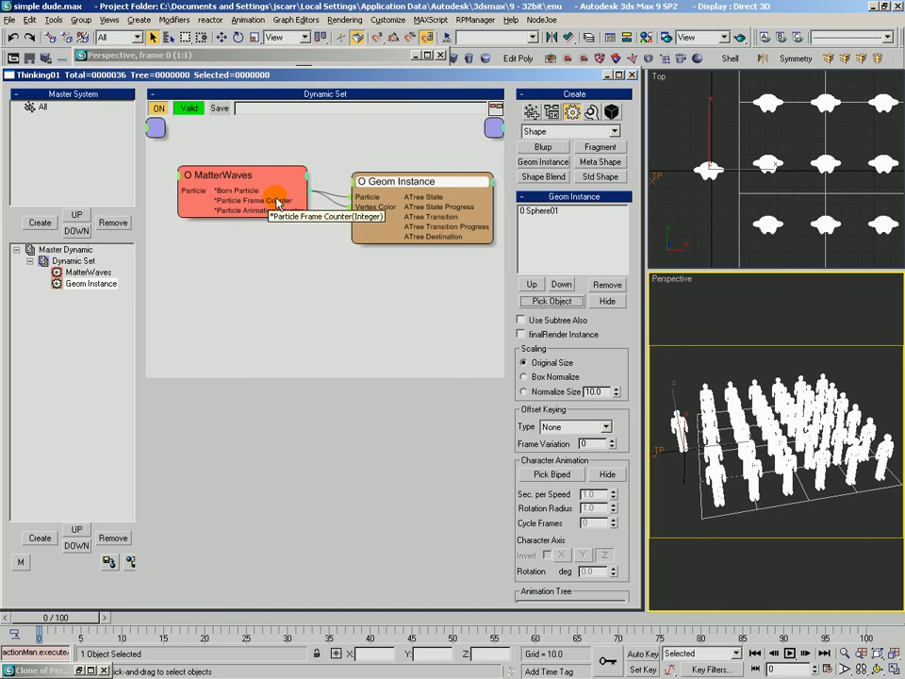
Step: Reposition the Geom Instance node beside MatterWaves and render the Perspective view
{"action": "left_click", "coordinate": [259, 177]}
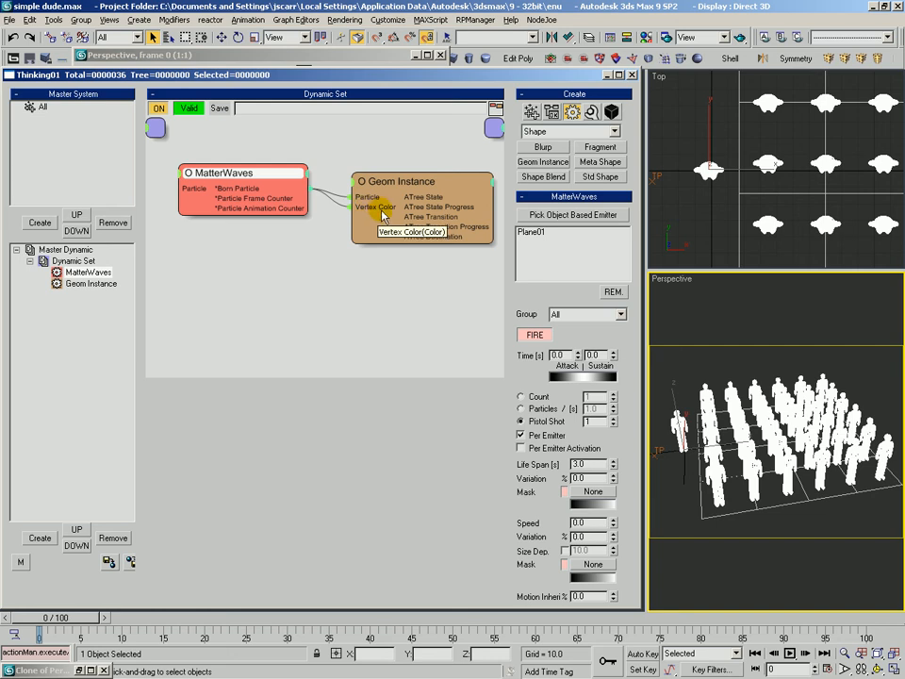
{"action": "mouse_move", "coordinate": [367, 179]}
{"action": "left_mouse_down"}
{"action": "mouse_move", "coordinate": [369, 125]}
{"action": "mouse_move", "coordinate": [352, 189]}
{"action": "left_mouse_up"}
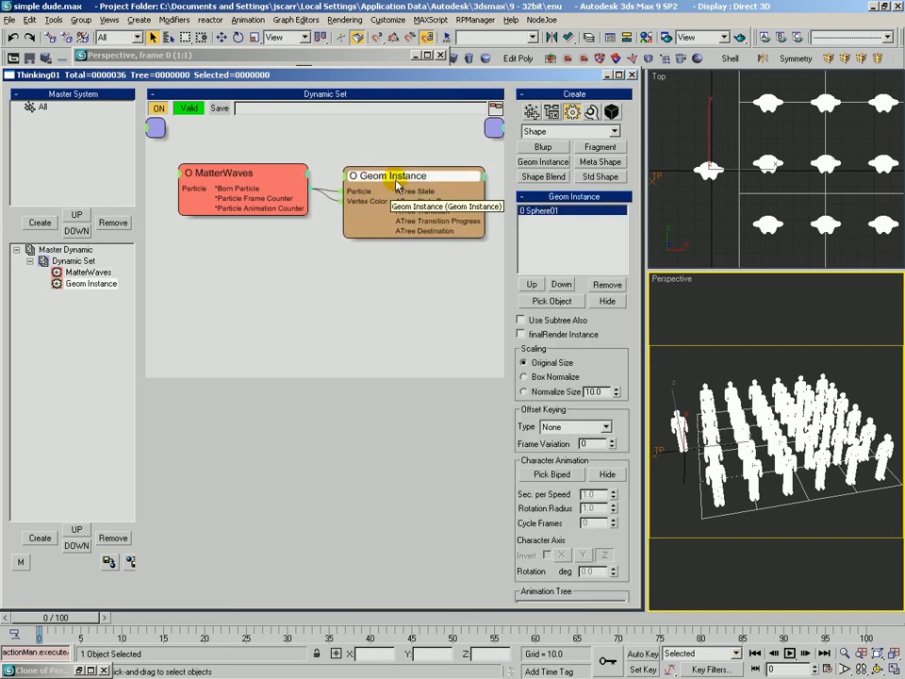
{"action": "left_click_drag", "start_coordinate": [474, 218], "coordinate": [476, 221]}
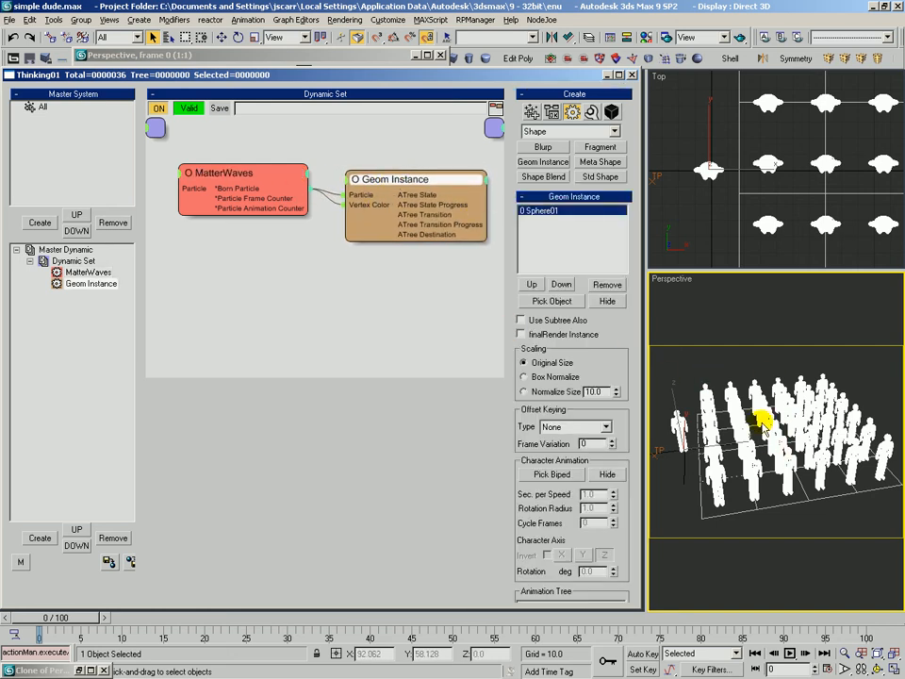
{"action": "left_click", "coordinate": [730, 358]}
{"action": "key", "text": "shift+q"}
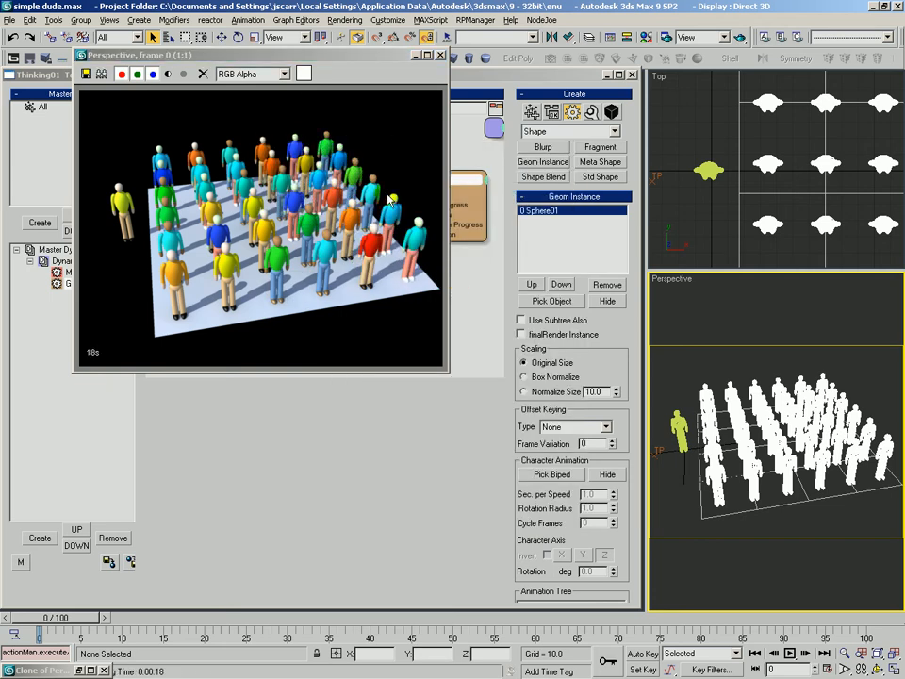
Step: Compare the cloned earlier render side by side with the new Perspective render, then close the clone
{"action": "left_click", "coordinate": [65, 668]}
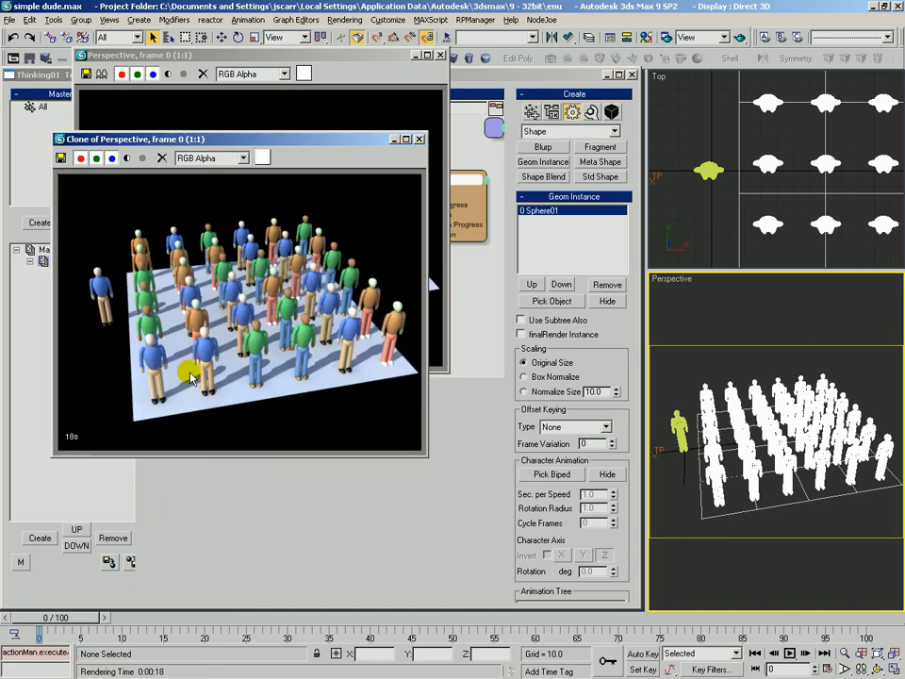
{"action": "left_click_drag", "start_coordinate": [297, 143], "coordinate": [535, 158]}
{"action": "mouse_move", "coordinate": [605, 157]}
{"action": "left_mouse_down"}
{"action": "mouse_move", "coordinate": [576, 165]}
{"action": "mouse_move", "coordinate": [637, 125]}
{"action": "mouse_move", "coordinate": [693, 62]}
{"action": "mouse_move", "coordinate": [684, 65]}
{"action": "left_mouse_up"}
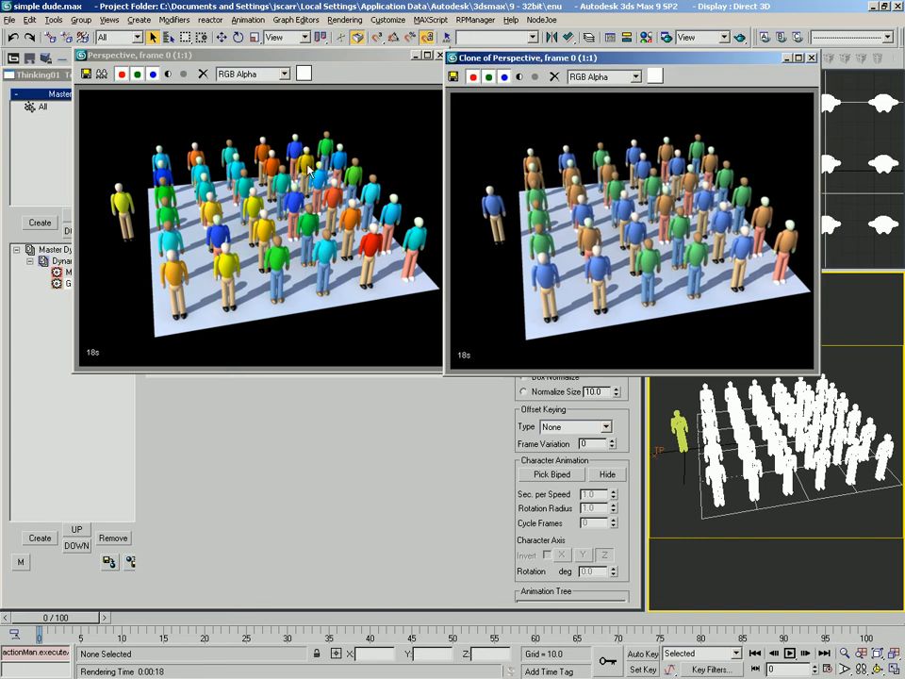
{"action": "left_click", "coordinate": [810, 57]}
Step: Set the Hue Variation of the first sub-material's jacket variation map to 10% and return to the top-level material
{"action": "key", "text": "m"}
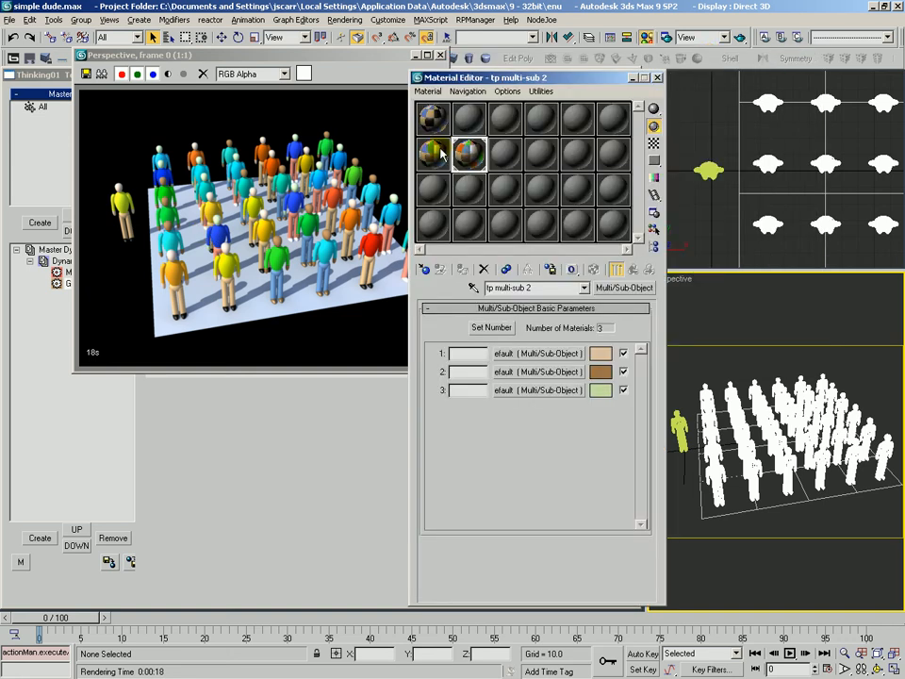
{"action": "left_click", "coordinate": [529, 354]}
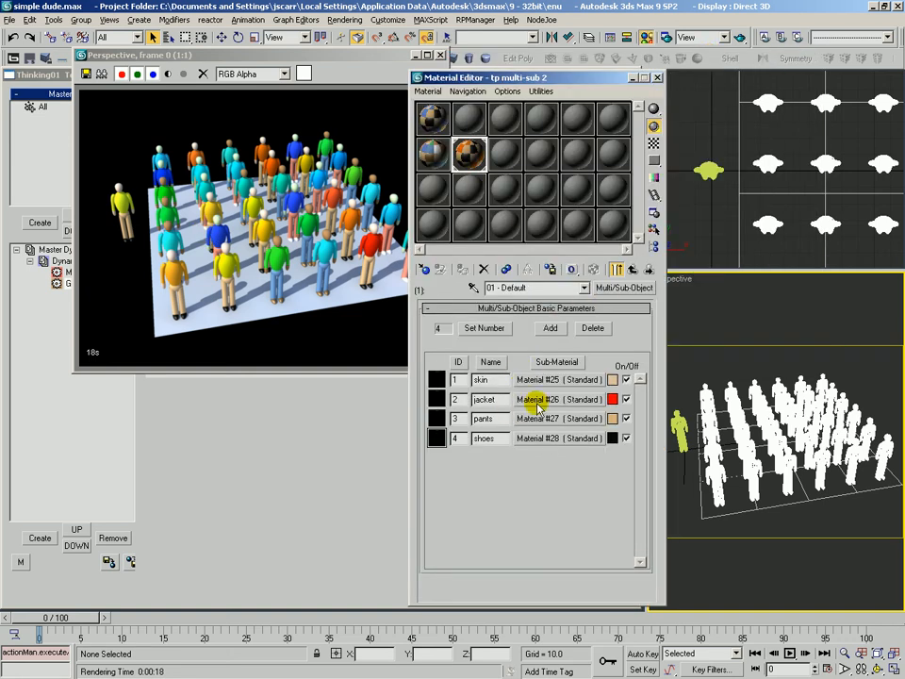
{"action": "left_click", "coordinate": [530, 347]}
{"action": "left_click", "coordinate": [520, 394]}
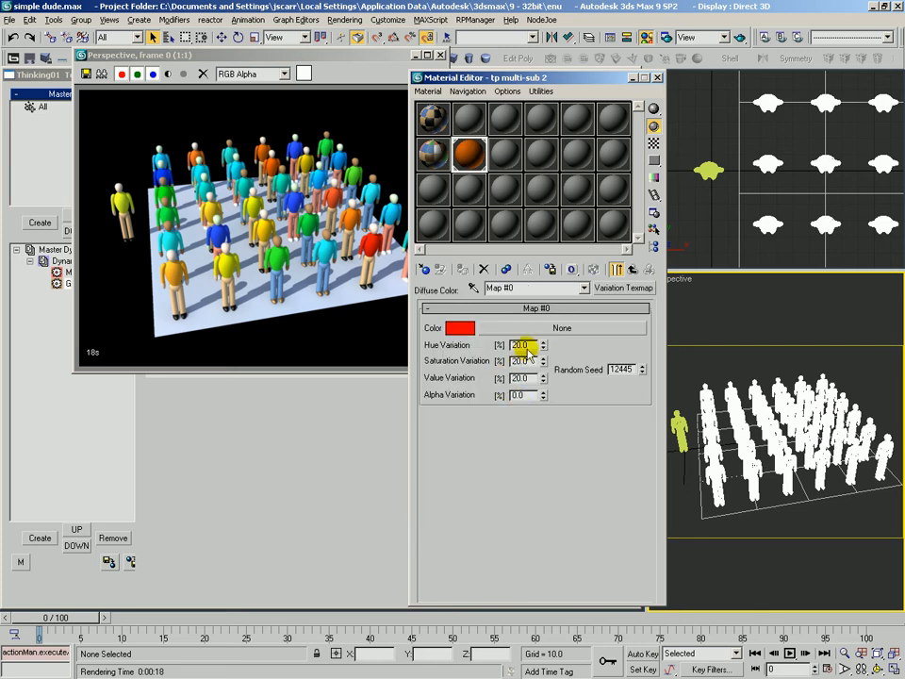
{"action": "left_click", "coordinate": [630, 271]}
{"action": "left_click", "coordinate": [629, 270]}
{"action": "left_click", "coordinate": [629, 269]}
Step: Match the Hue Variation of the second sub-material's jacket map to the first jacket's 10% and return to the top-level material
{"action": "left_click", "coordinate": [523, 379]}
{"action": "left_click", "coordinate": [525, 401]}
{"action": "left_click", "coordinate": [521, 337]}
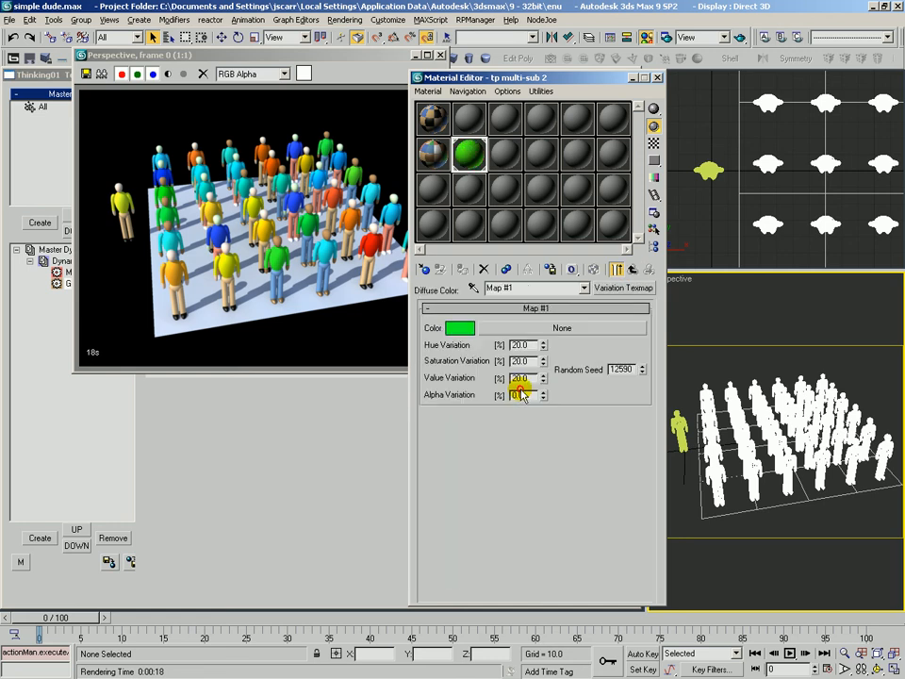
{"action": "double_click", "coordinate": [516, 345]}
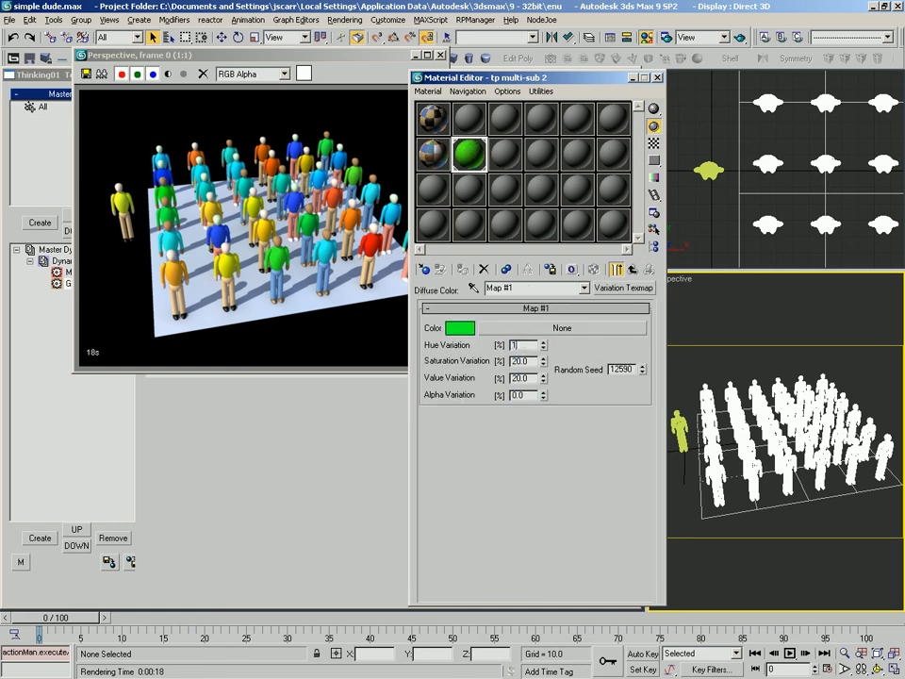
{"action": "left_click", "coordinate": [631, 271]}
{"action": "left_click", "coordinate": [631, 270]}
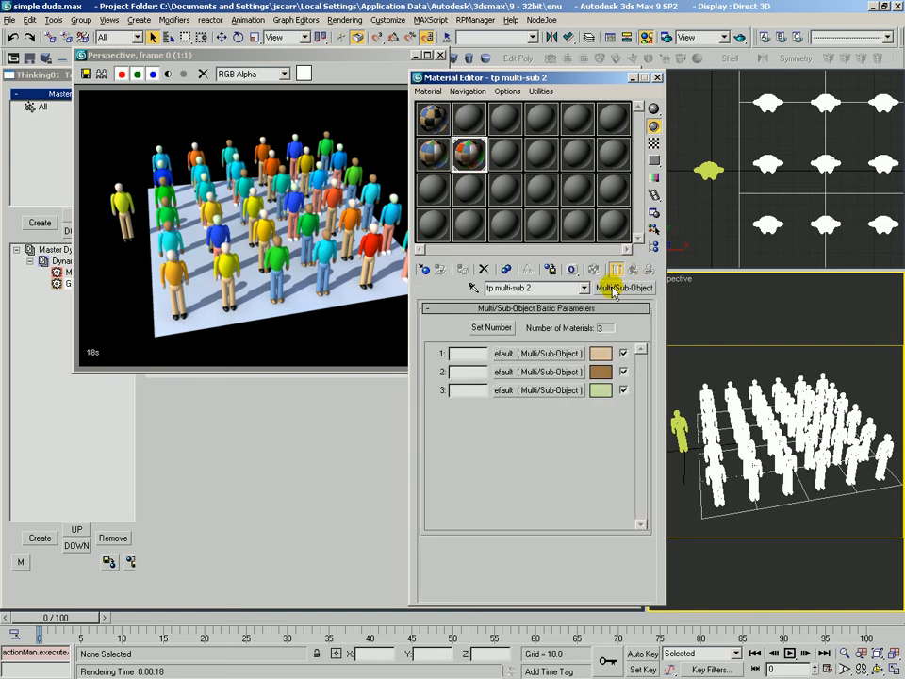
Step: Set the Hue Variation of the third sub-material's jacket variation map to 10%
{"action": "left_click", "coordinate": [495, 390]}
{"action": "left_click", "coordinate": [546, 399]}
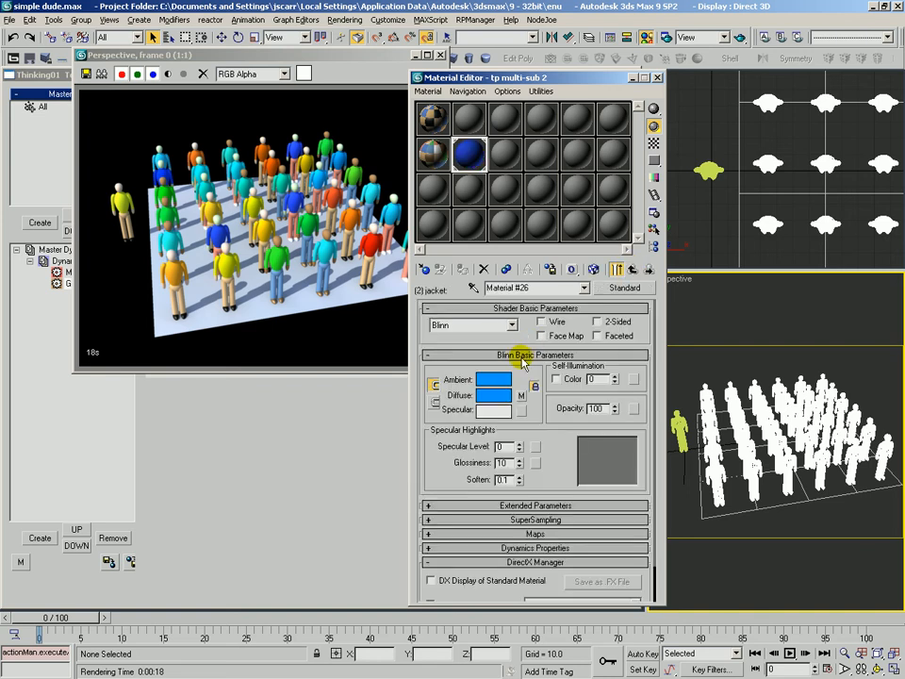
{"action": "left_click", "coordinate": [521, 389]}
{"action": "left_click_drag", "start_coordinate": [532, 345], "coordinate": [382, 286]}
{"action": "type", "text": "10"}
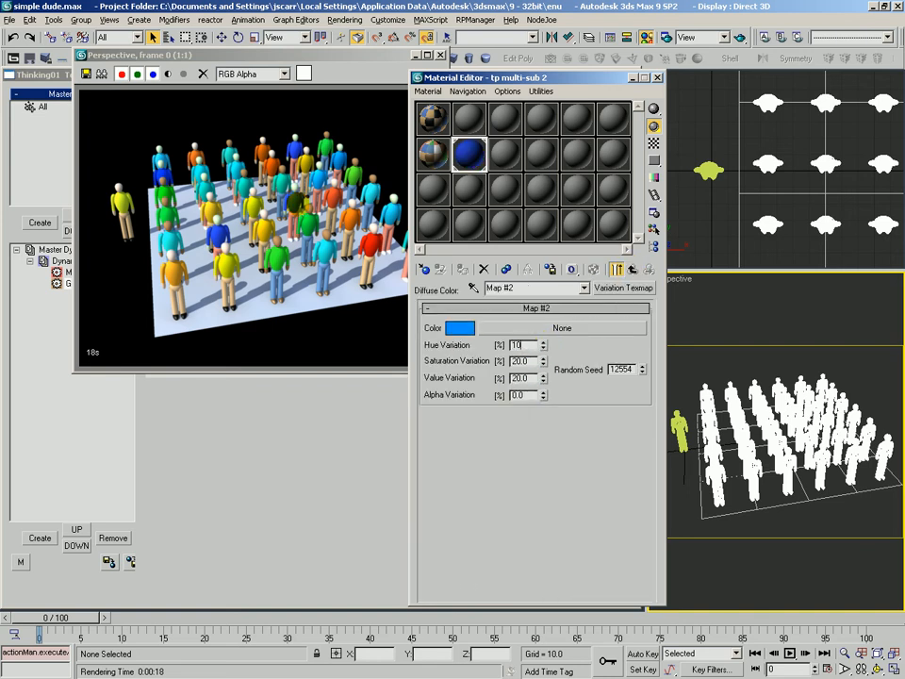
Step: Return to the top-level tp multi-sub 2 material, close the Material Editor and re-render the Perspective view
{"action": "left_click", "coordinate": [631, 271]}
{"action": "left_click", "coordinate": [631, 270]}
{"action": "left_click", "coordinate": [632, 270]}
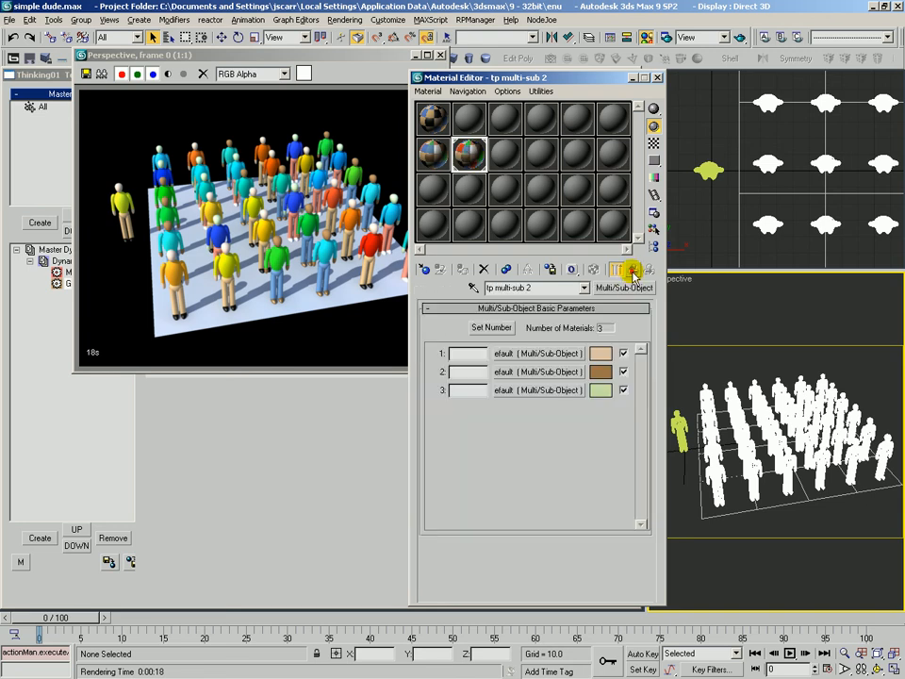
{"action": "left_click", "coordinate": [657, 78]}
{"action": "key", "text": "shift+q"}
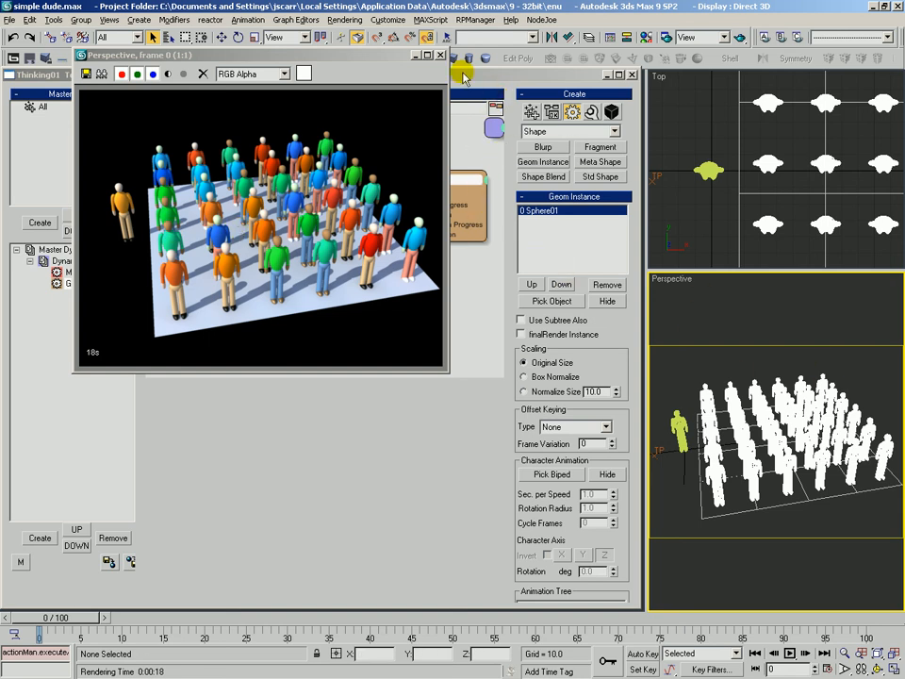
Step: Reopen the Material Editor beside the render and look up the TP Multi/Sub-Object material type without changing the current material
{"action": "key", "text": "m"}
{"action": "left_click_drag", "start_coordinate": [586, 81], "coordinate": [663, 78]}
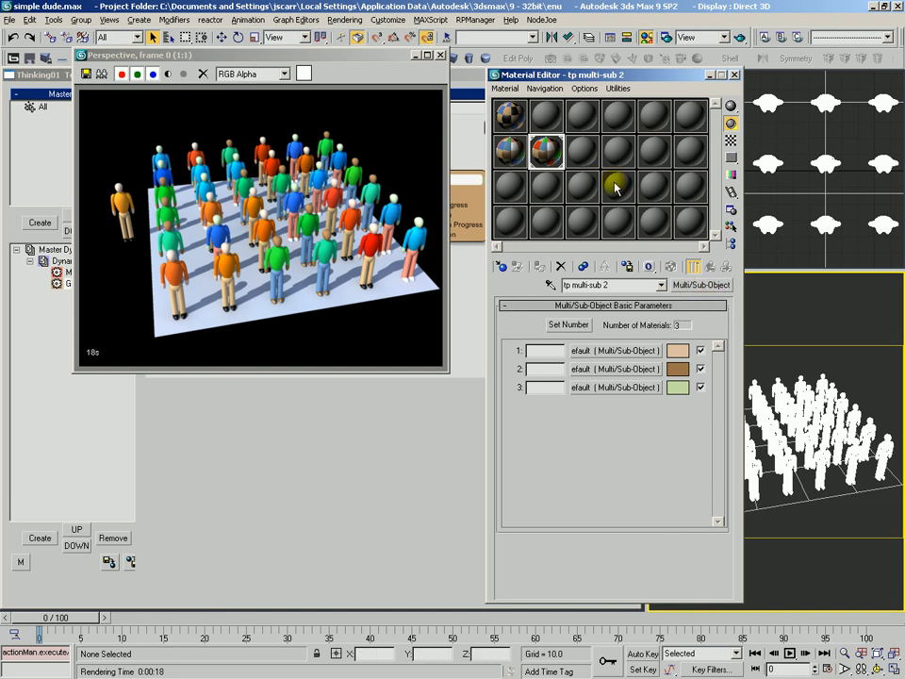
{"action": "left_click", "coordinate": [700, 284]}
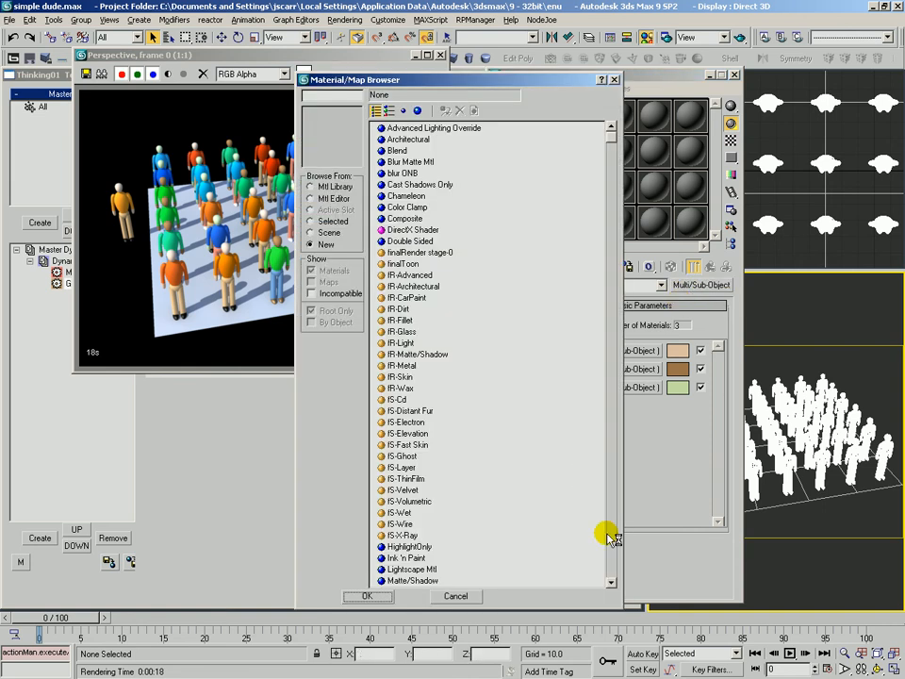
{"action": "left_click", "coordinate": [613, 574]}
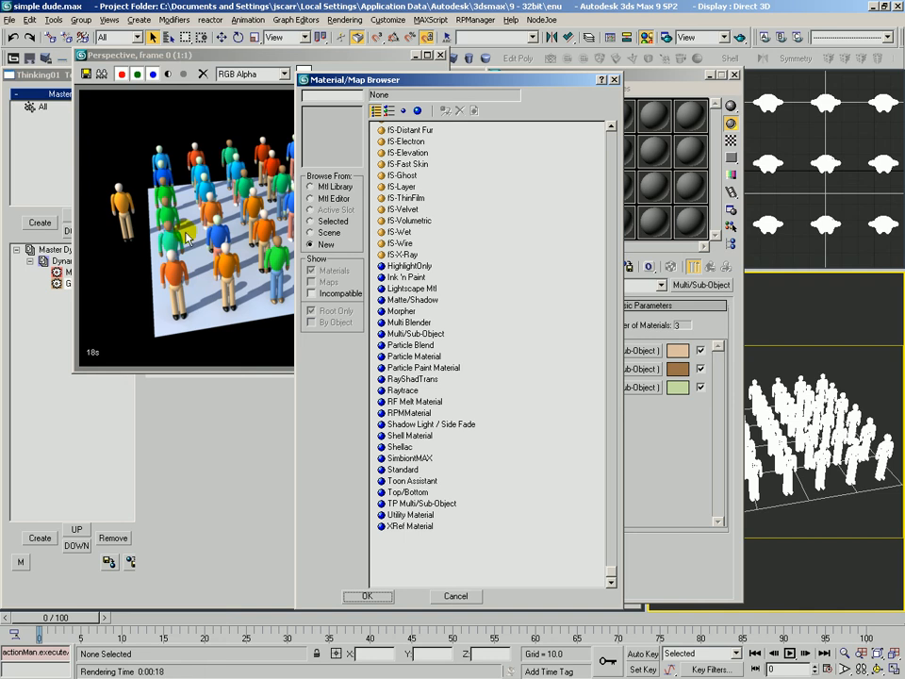
{"action": "left_click", "coordinate": [455, 595]}
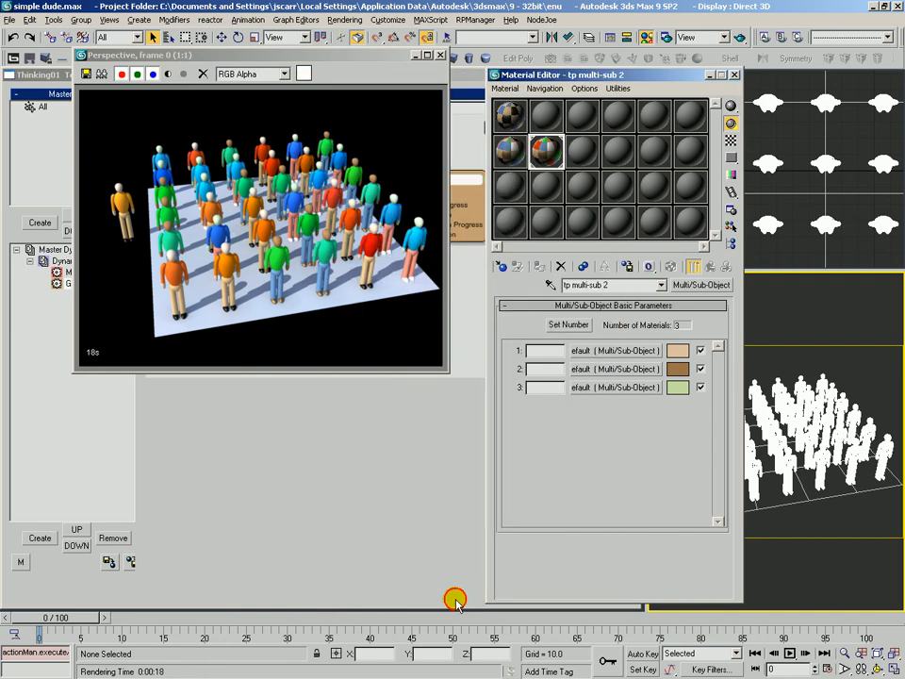
Step: Inspect the first jacket's variation map and review the map types available for its color slot, such as Bitmap, without assigning one
{"action": "left_click", "coordinate": [611, 350]}
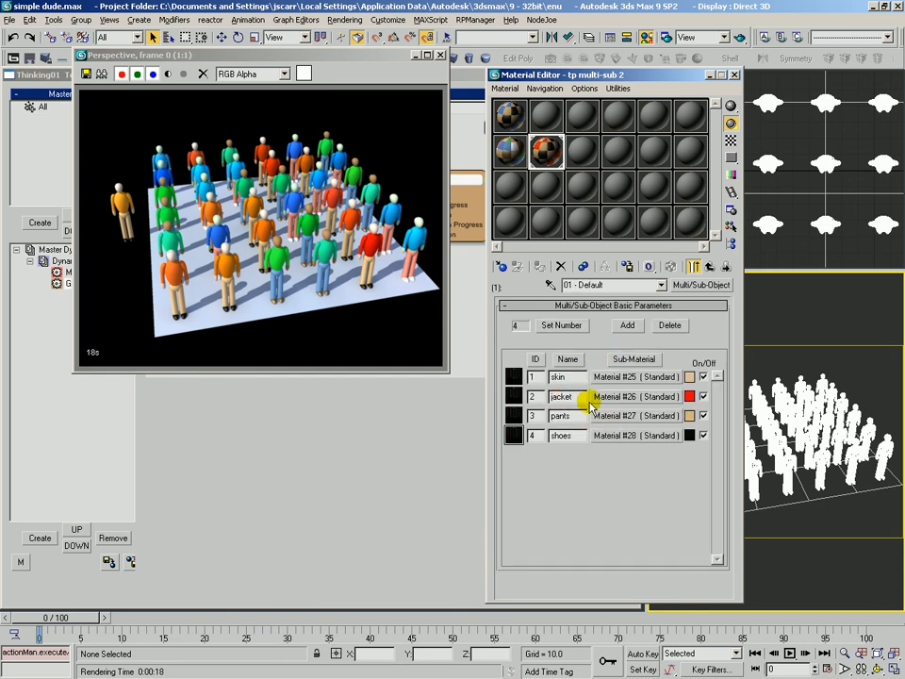
{"action": "left_click", "coordinate": [604, 397]}
{"action": "left_click", "coordinate": [551, 358]}
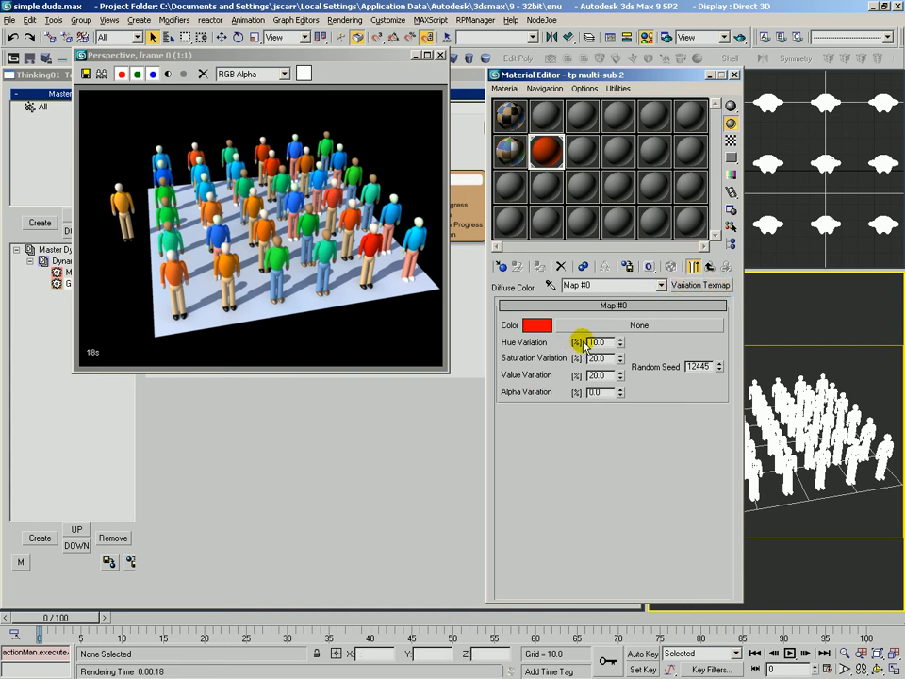
{"action": "left_click", "coordinate": [638, 326]}
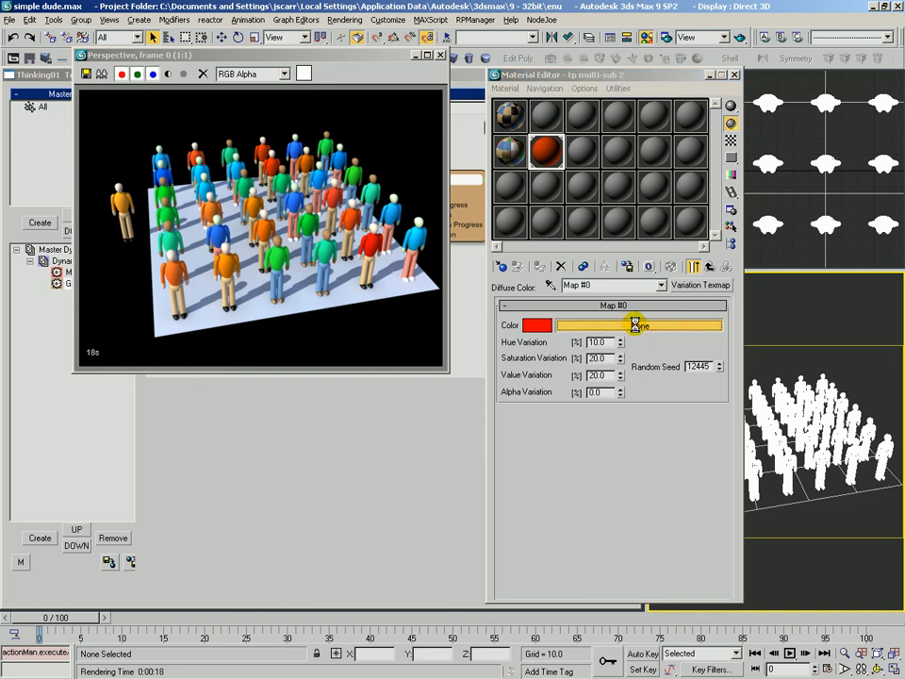
{"action": "left_click", "coordinate": [399, 149]}
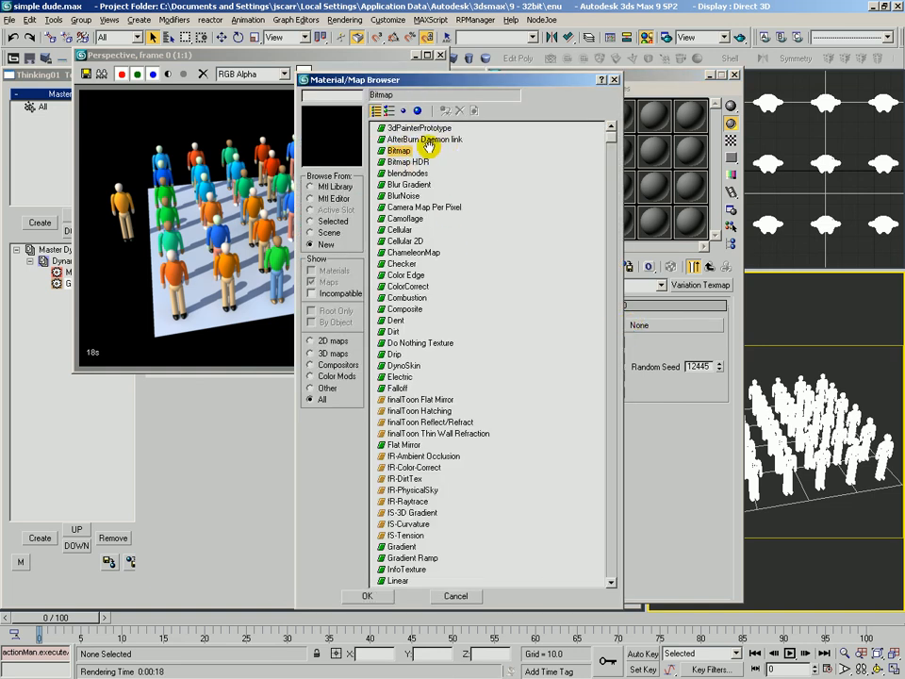
{"action": "left_click", "coordinate": [456, 596]}
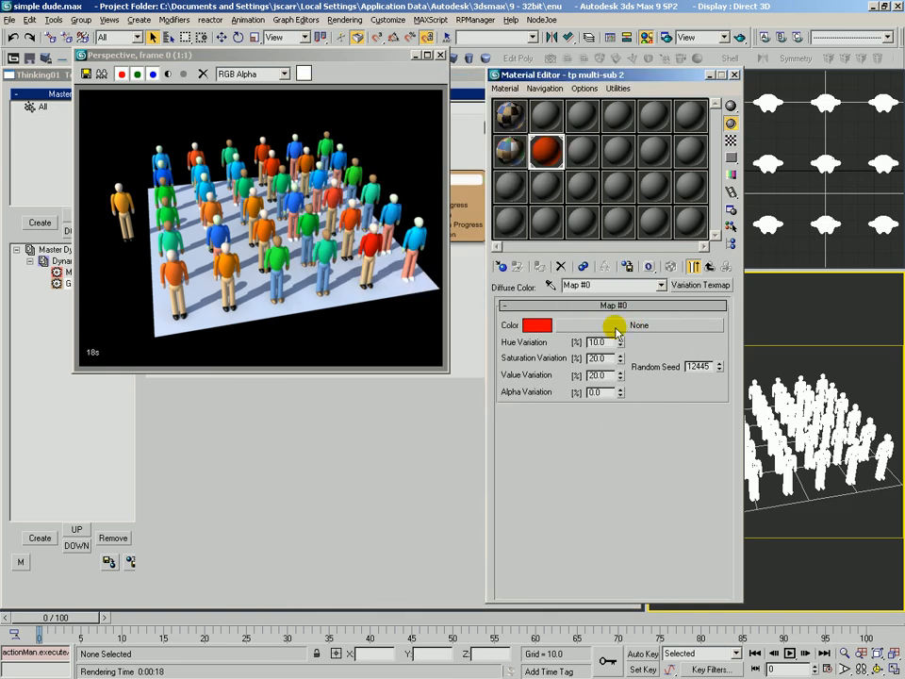